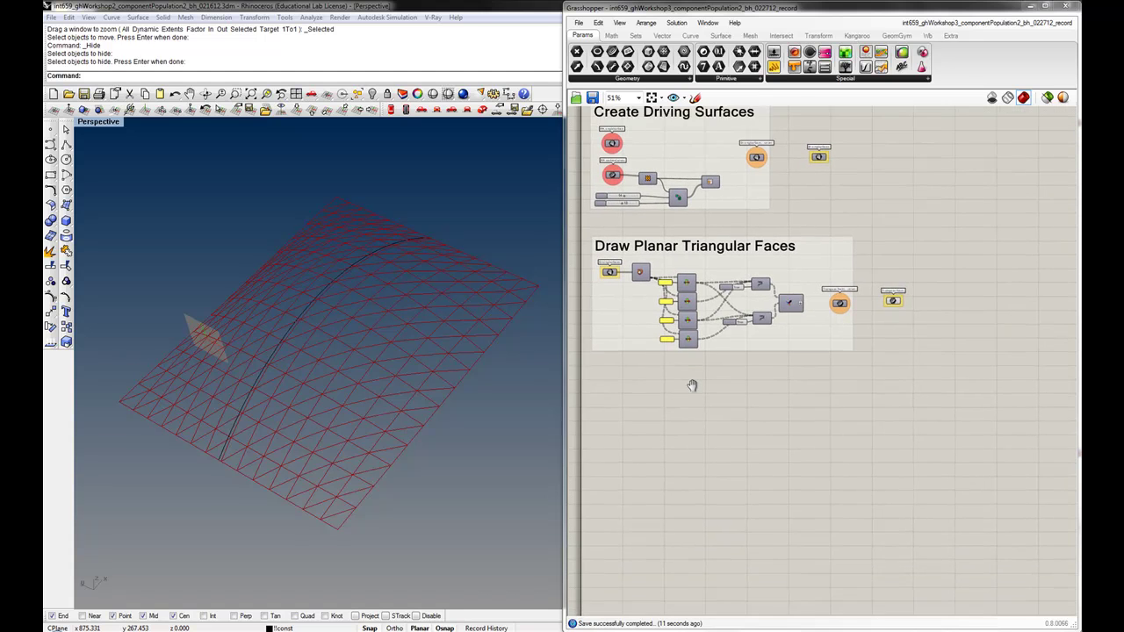
- Duplicate the "Draw Planar Triangular Faces" title below its group and change the copy's text to "Draw Offset Curves and Fillet"
click(660, 230)
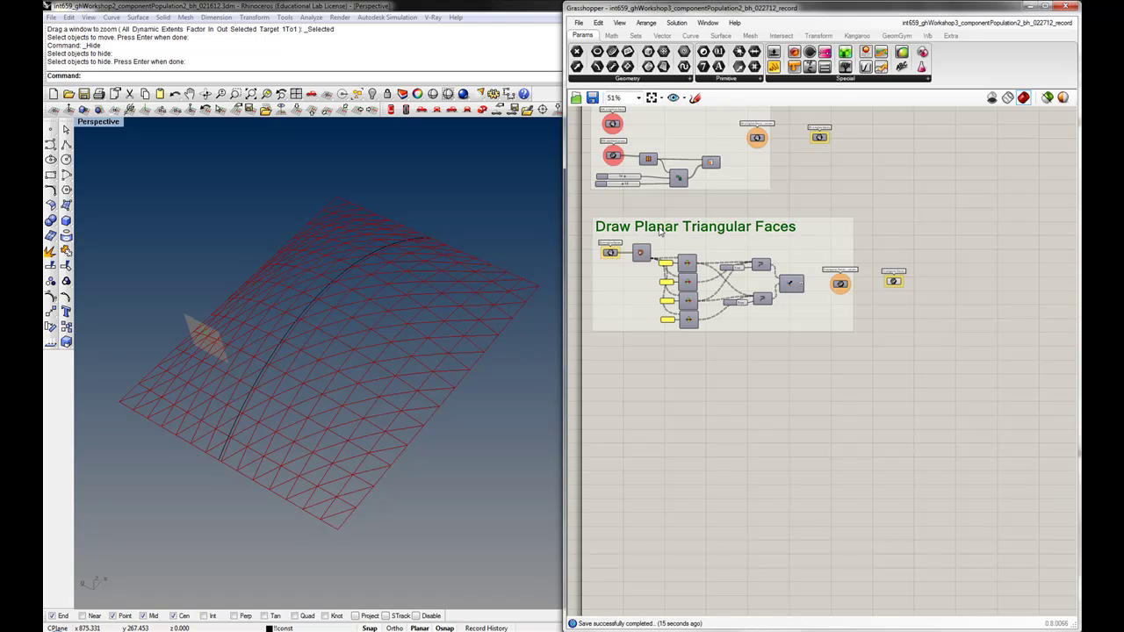
drag(660, 230, 664, 397)
click(666, 408)
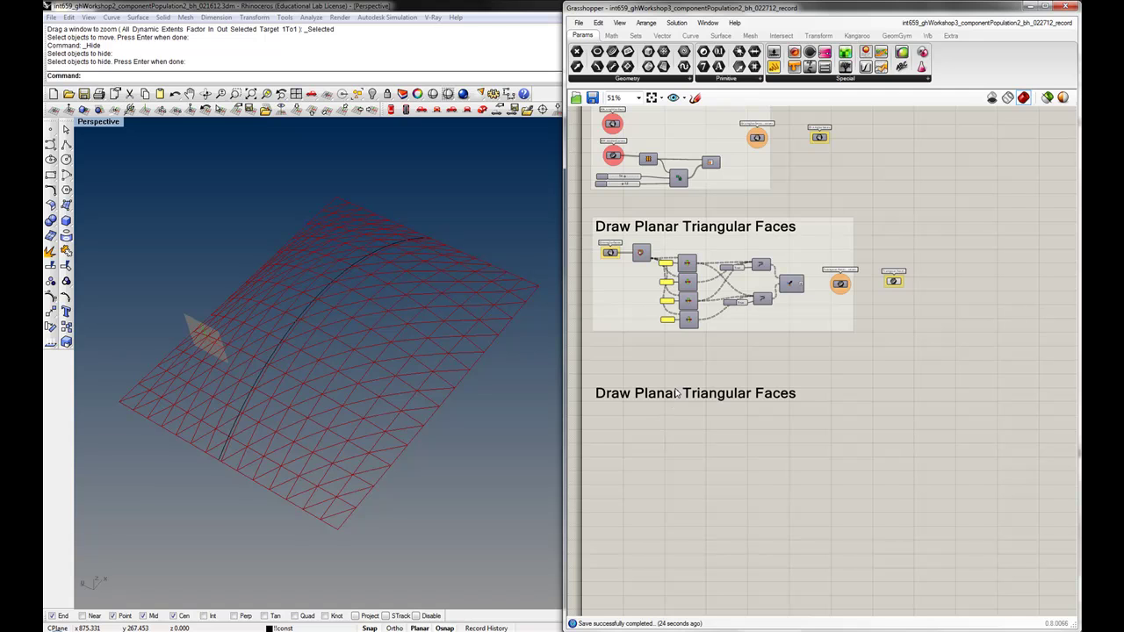
double_click(675, 395)
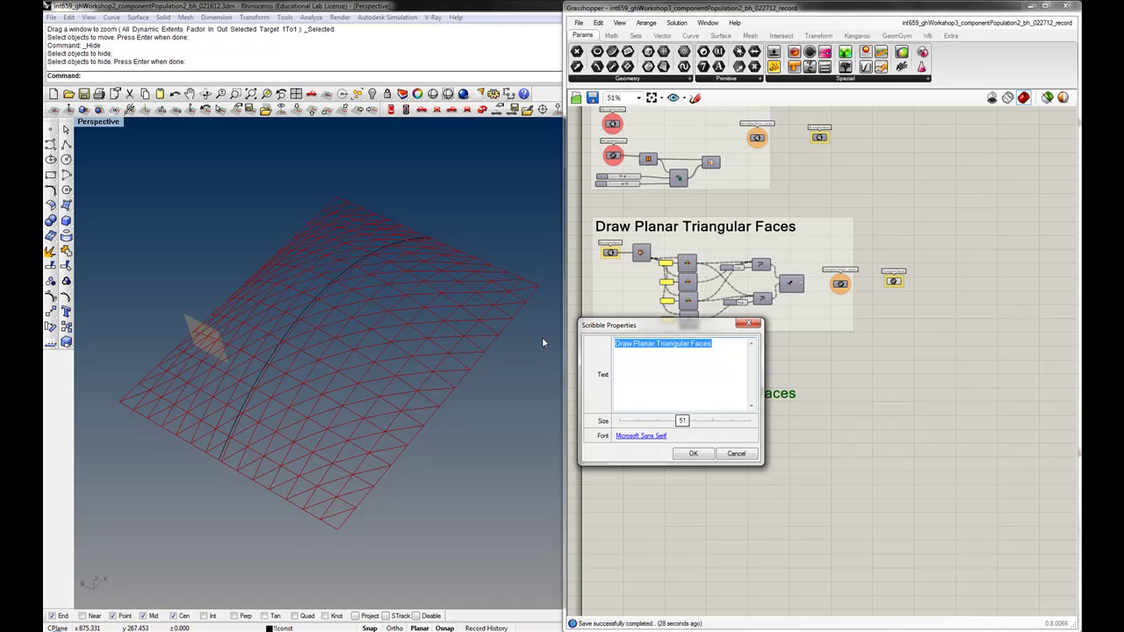
text(Draw)
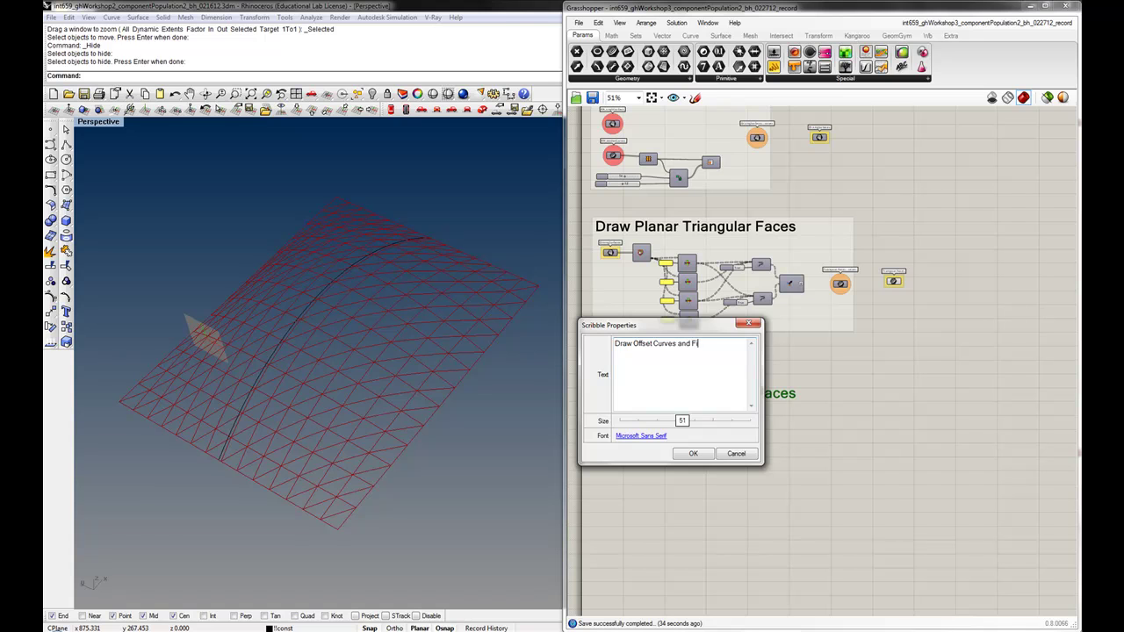
text(Offset Curves and Fillet)
click(693, 453)
- Paste a copy of the Triangular Faces parameter beneath the "Draw Offset Curves and Fillet" title
mouse_move(928, 308)
mouse_down()
mouse_move(876, 261)
mouse_move(742, 448)
mouse_move(598, 428)
mouse_up()
key(ctrl+v)
click(640, 454)
scroll(600, 442, up, 5)
click(598, 427)
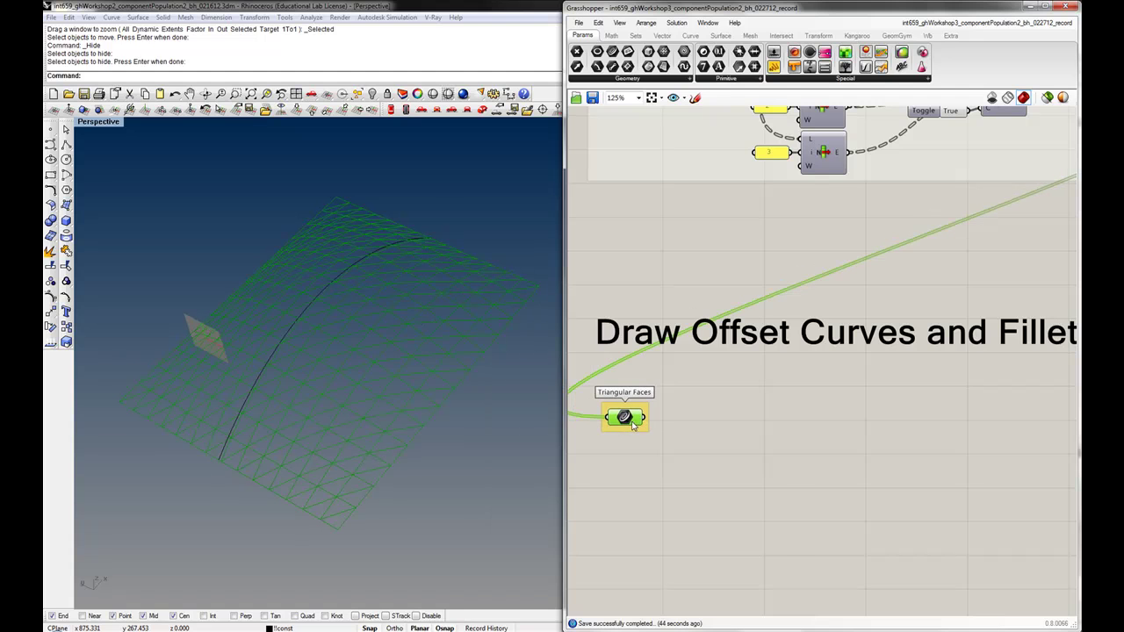
scroll(633, 425, down, 4)
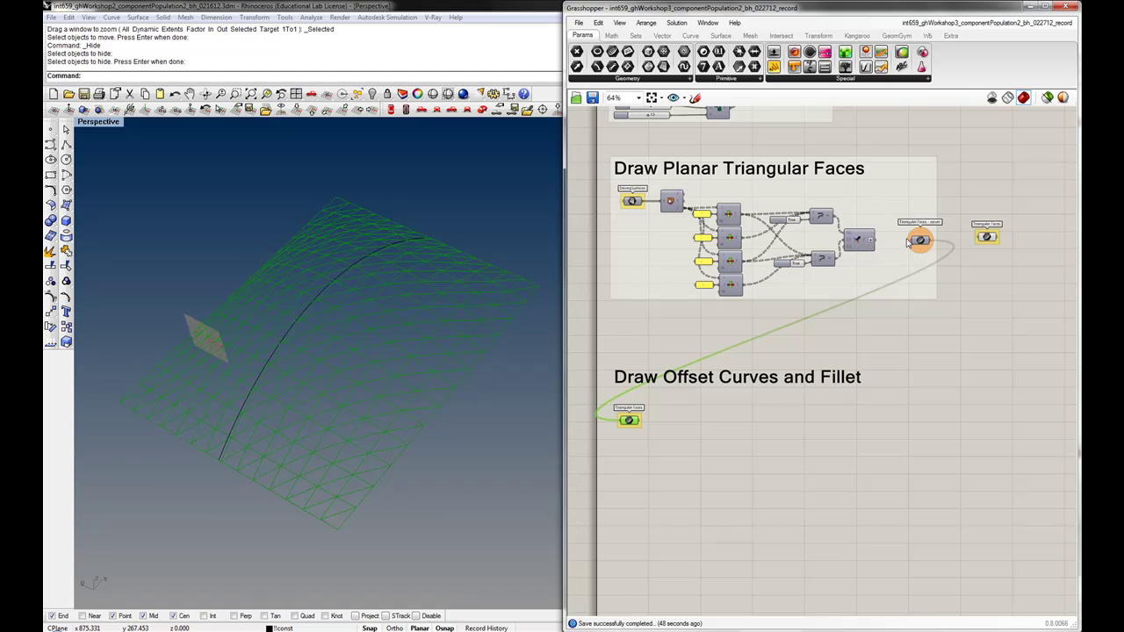
drag(1021, 261, 958, 205)
middle_click(971, 221)
click(630, 425)
click(643, 451)
- Feed the single-surface parameter into the DrivingSurfaces server parameter in the Create Driving Surfaces group
right_drag(643, 451, 677, 429)
right_drag(683, 313, 733, 542)
drag(733, 246, 899, 264)
shift+right_drag(188, 369, 293, 408)
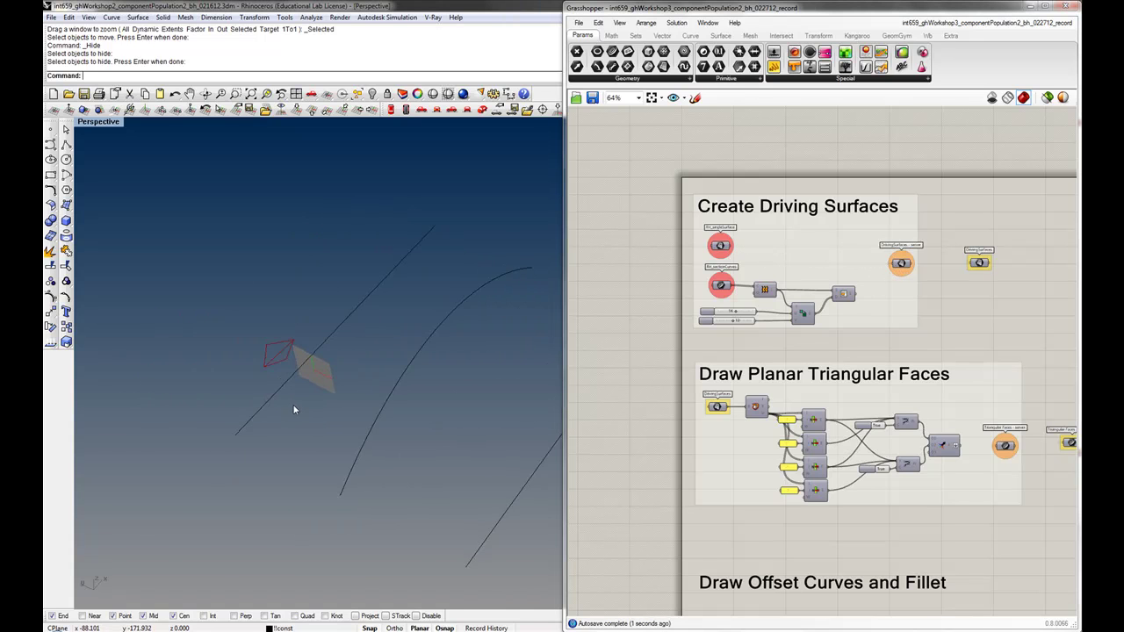
scroll(284, 382, up, 12)
mouse_move(260, 301)
right_down()
mouse_move(281, 426)
mouse_move(246, 306)
mouse_move(256, 284)
right_up()
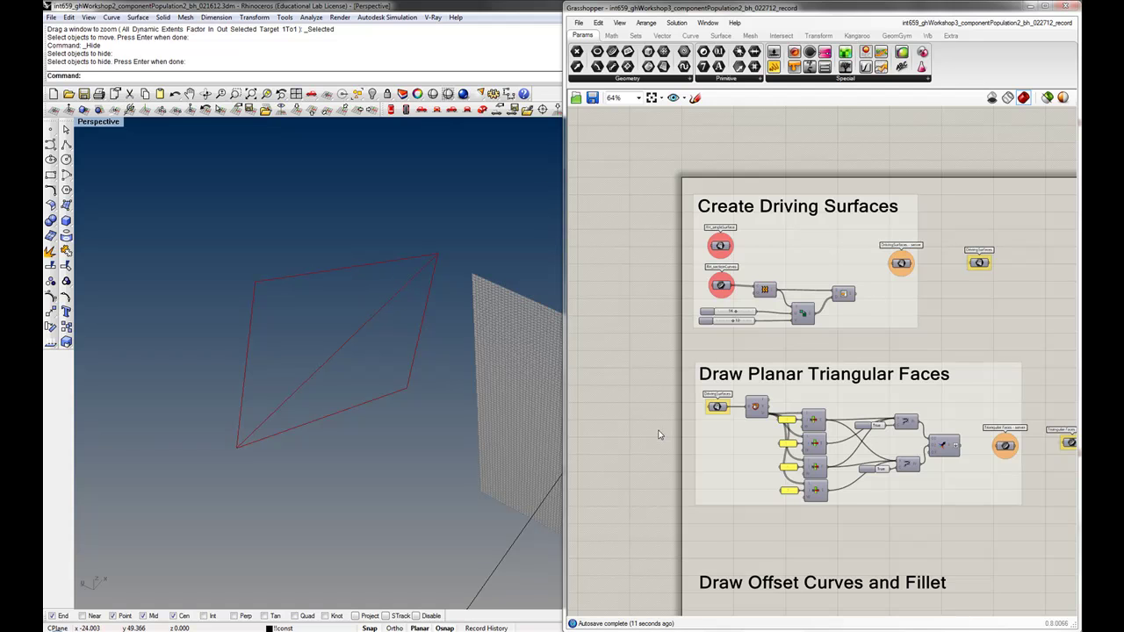
- Examine the data in the copied Triangular Faces parameter and its triangles in the model
scroll(607, 339, down, 4)
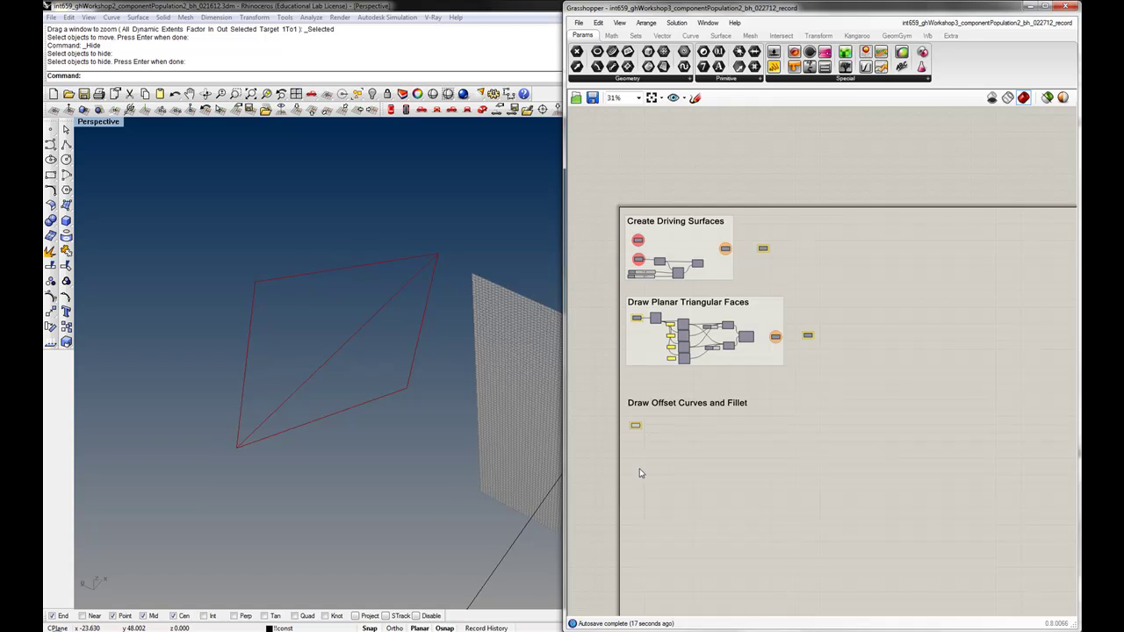
right_drag(639, 472, 637, 432)
scroll(634, 389, up, 3)
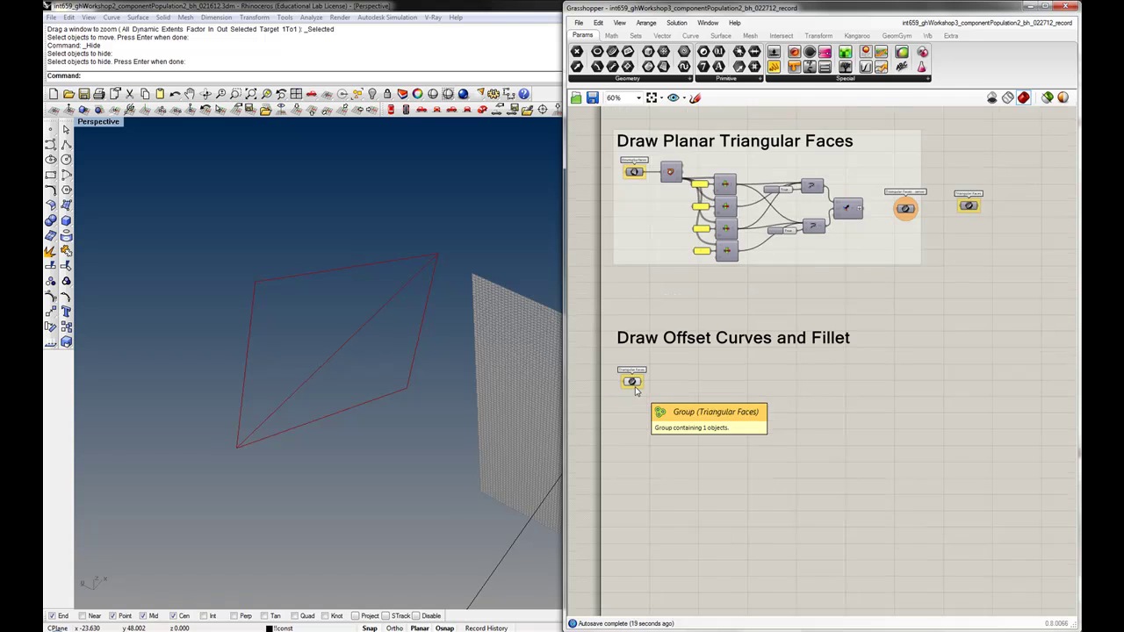
mouse_move(636, 387)
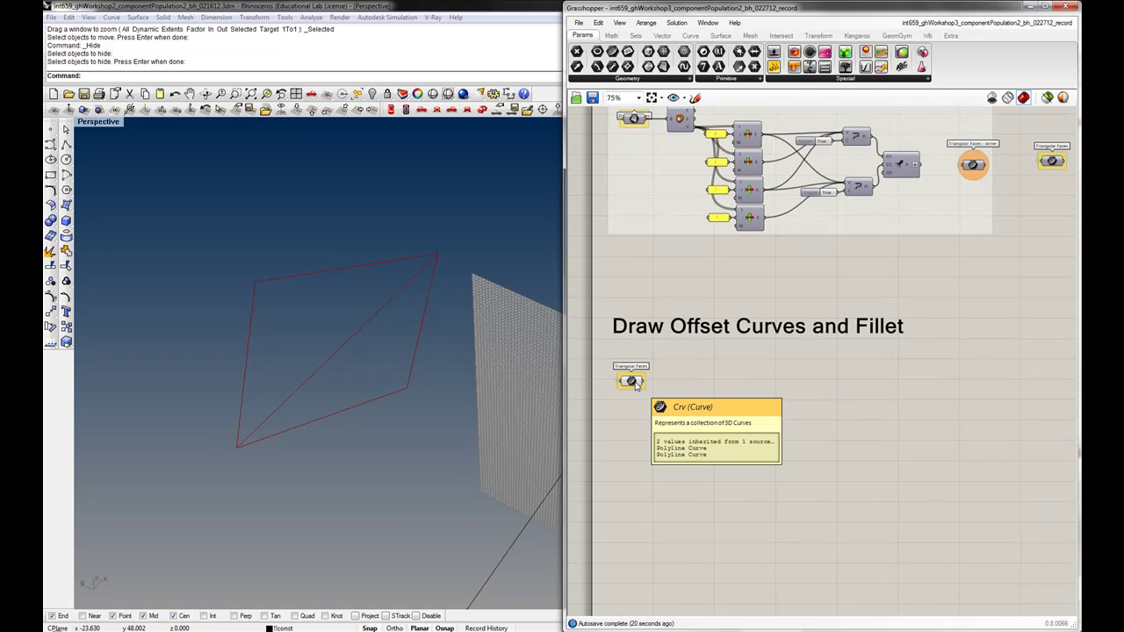
drag(635, 384, 645, 389)
click(647, 414)
click(632, 423)
right_drag(387, 342, 289, 448)
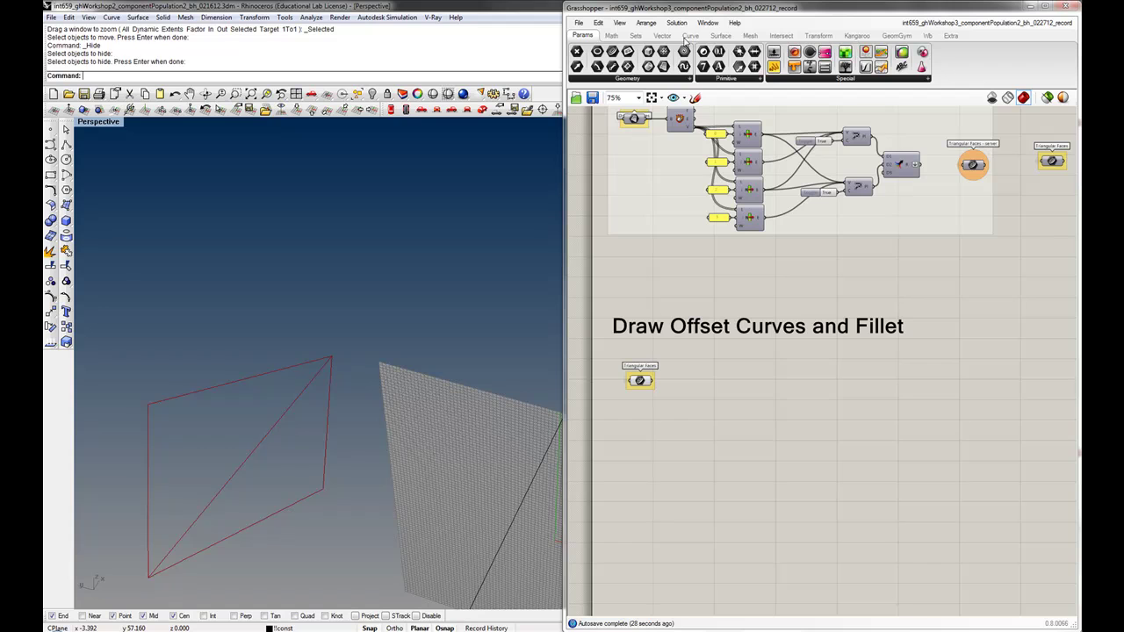
- Add a curve Offset component beside the Triangular Faces parameter under the new title
click(691, 37)
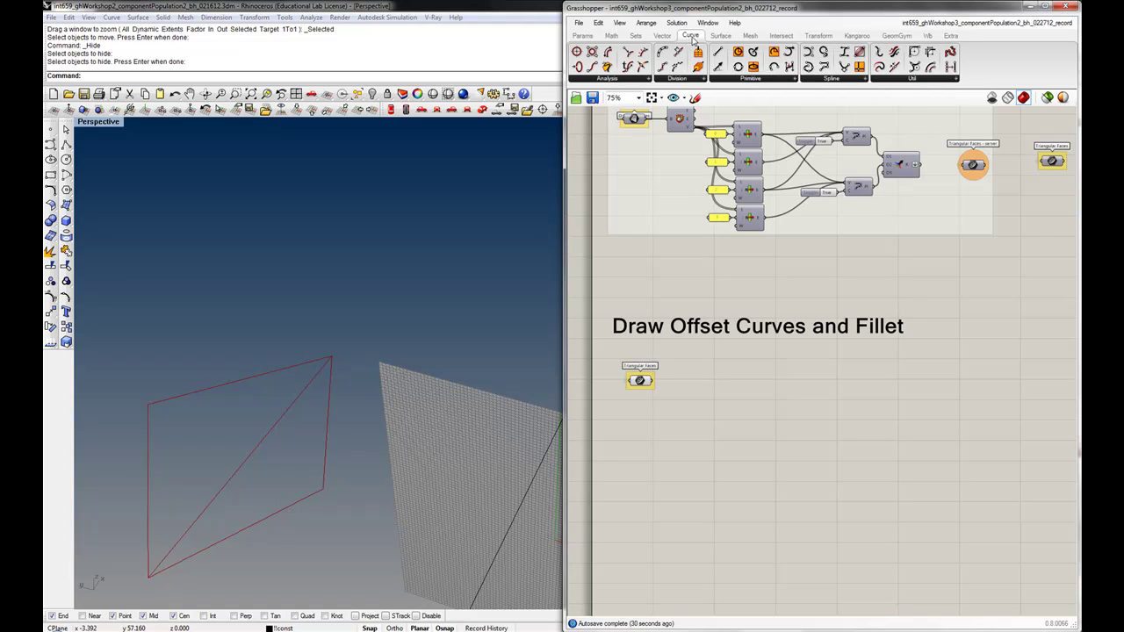
click(749, 80)
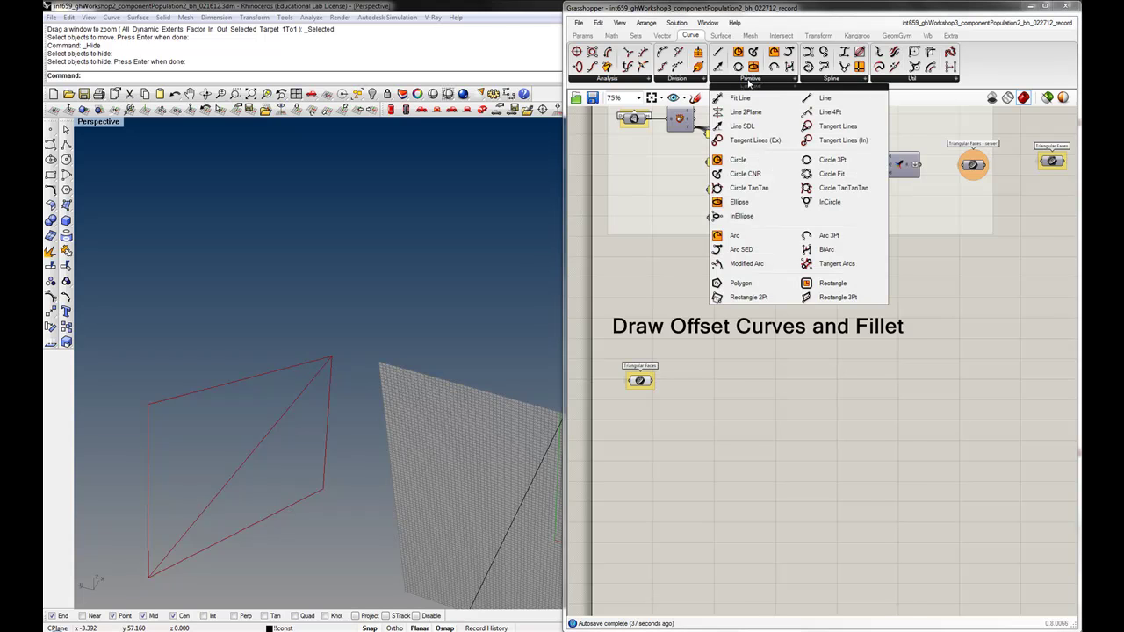
click(914, 80)
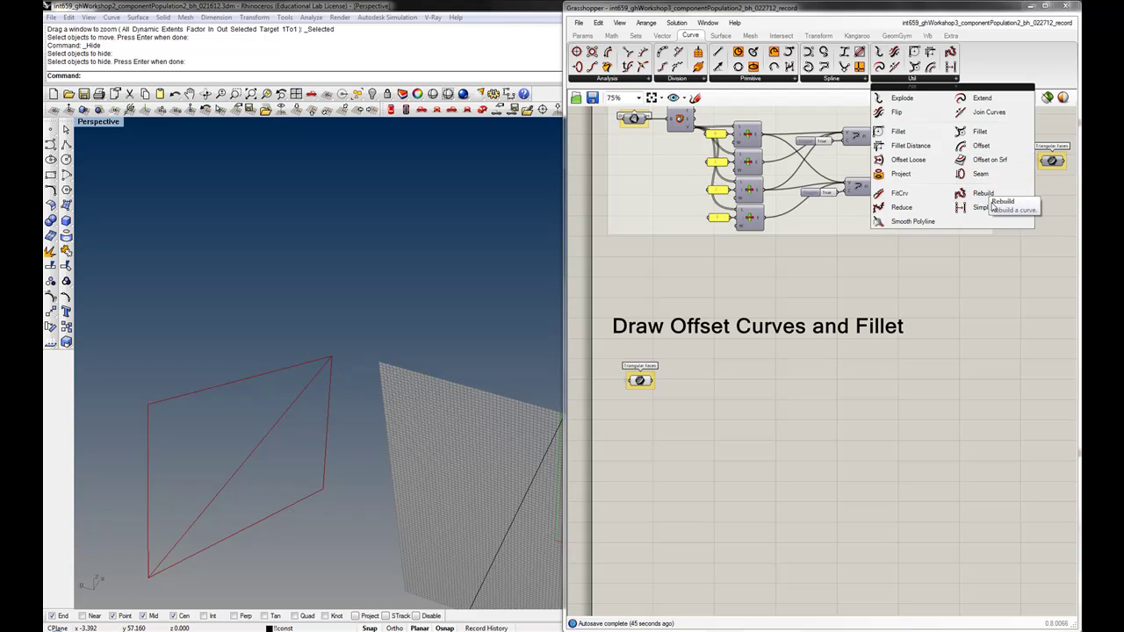
click(980, 150)
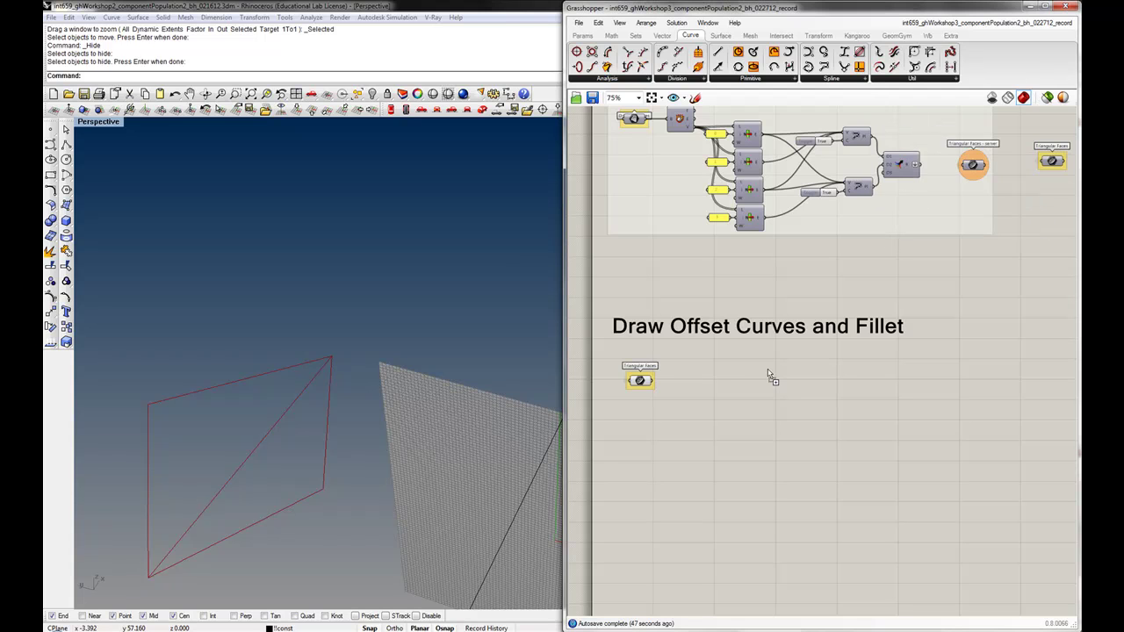
click(747, 391)
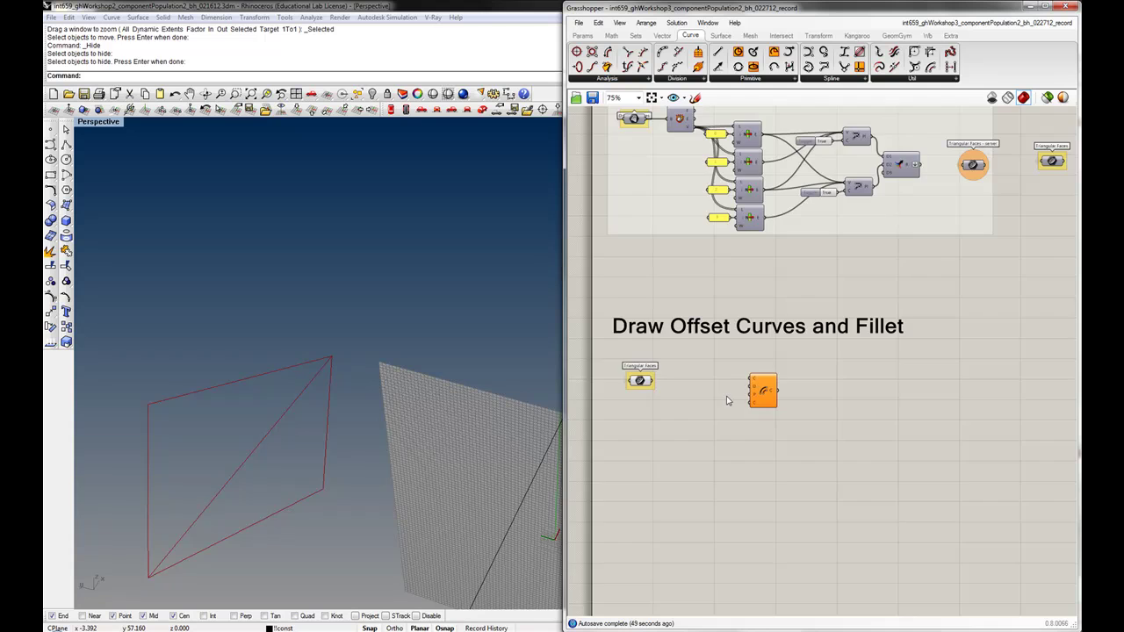
- Move the Offset component farther away from the Triangular Faces parameter to make room between them
scroll(738, 400, up, 3)
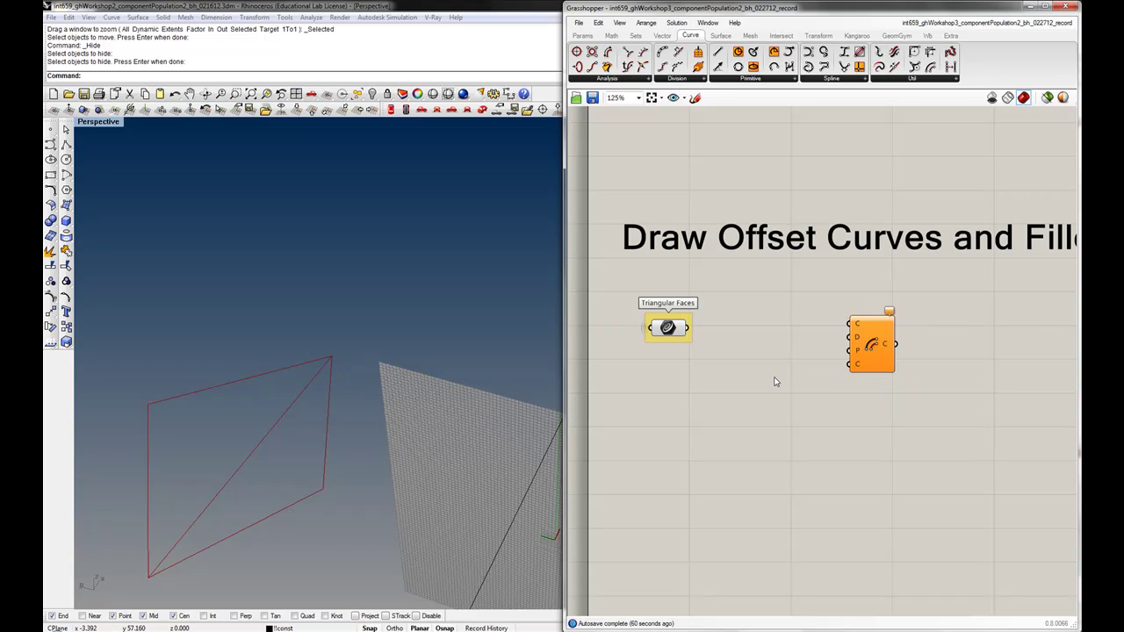
mouse_move(875, 352)
mouse_down()
mouse_move(916, 365)
mouse_move(880, 363)
mouse_up()
click(853, 380)
scroll(864, 379, down, 1)
click(815, 384)
click(823, 383)
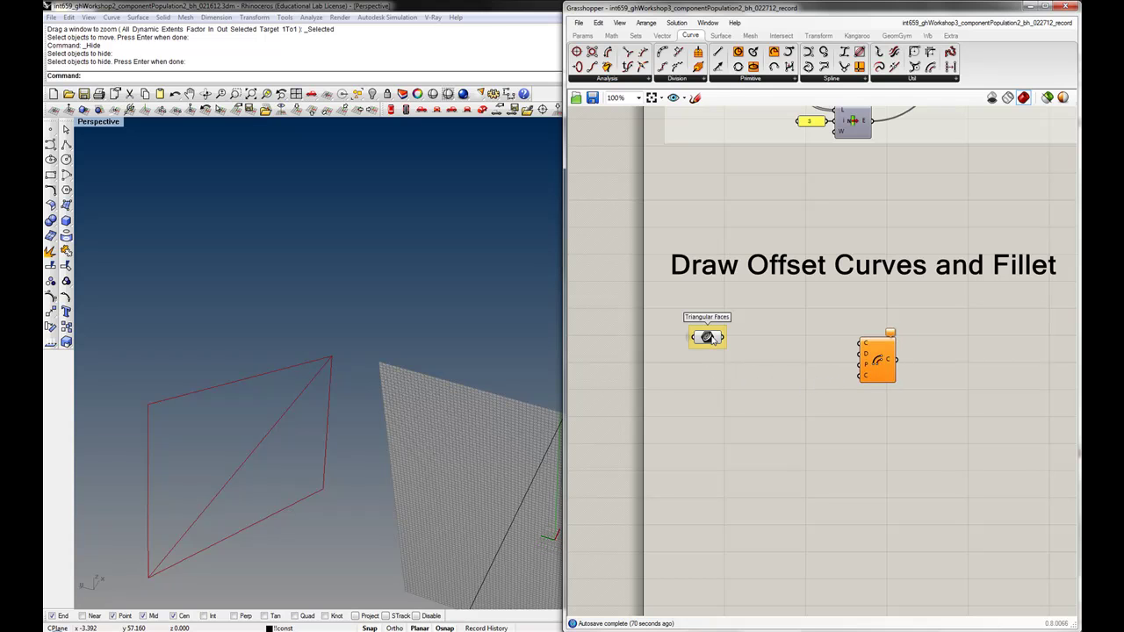
mouse_move(255, 446)
right_down()
mouse_move(241, 431)
mouse_move(228, 460)
mouse_move(244, 443)
right_up()
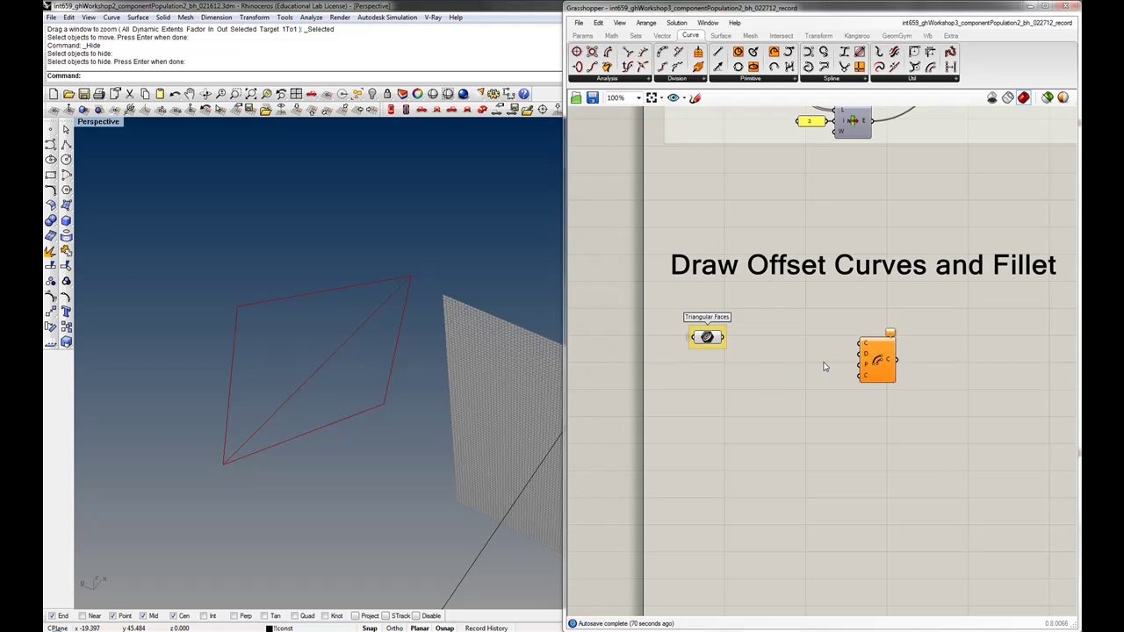
drag(876, 361, 902, 361)
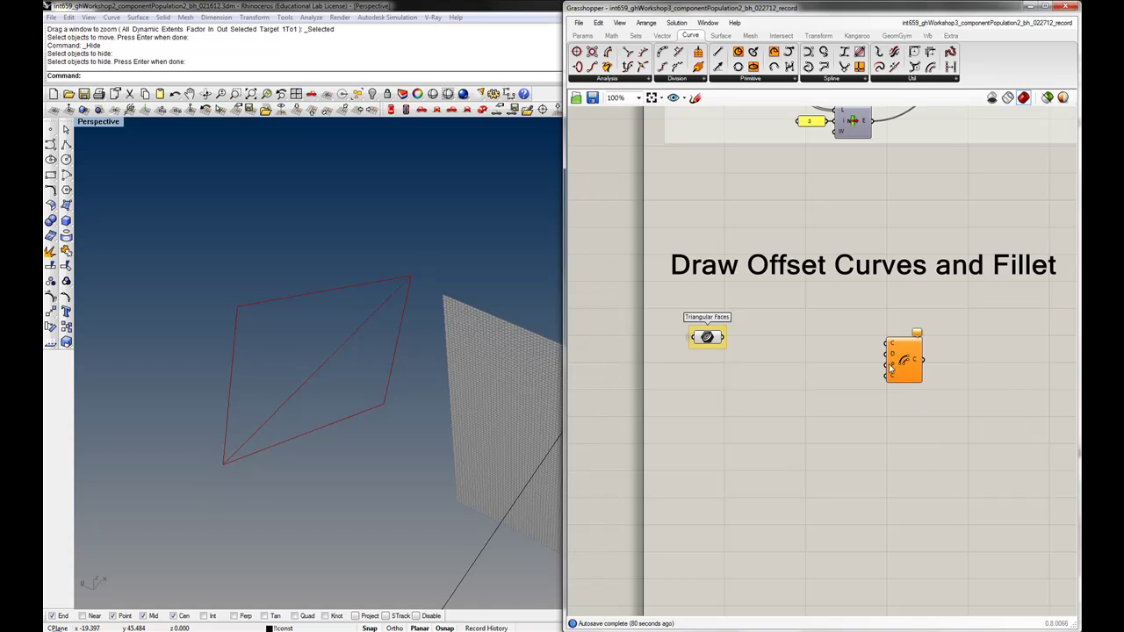
scroll(401, 404, down, 4)
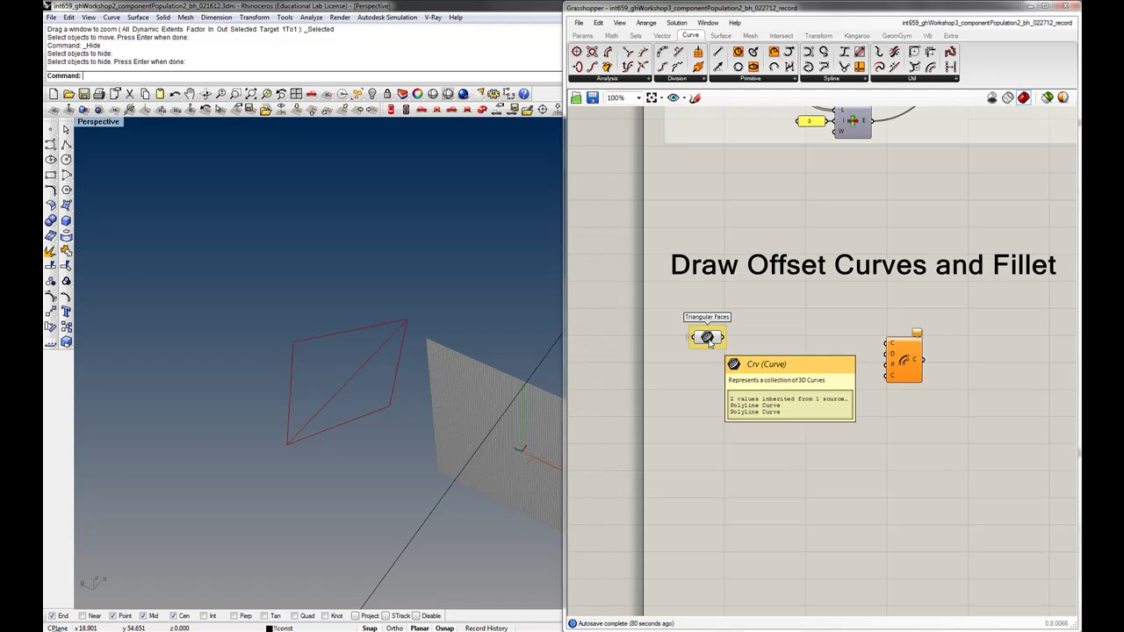
- Add a Plane 3Pt component between Triangular Faces and the Offset component, and shift both components over for more space
click(663, 35)
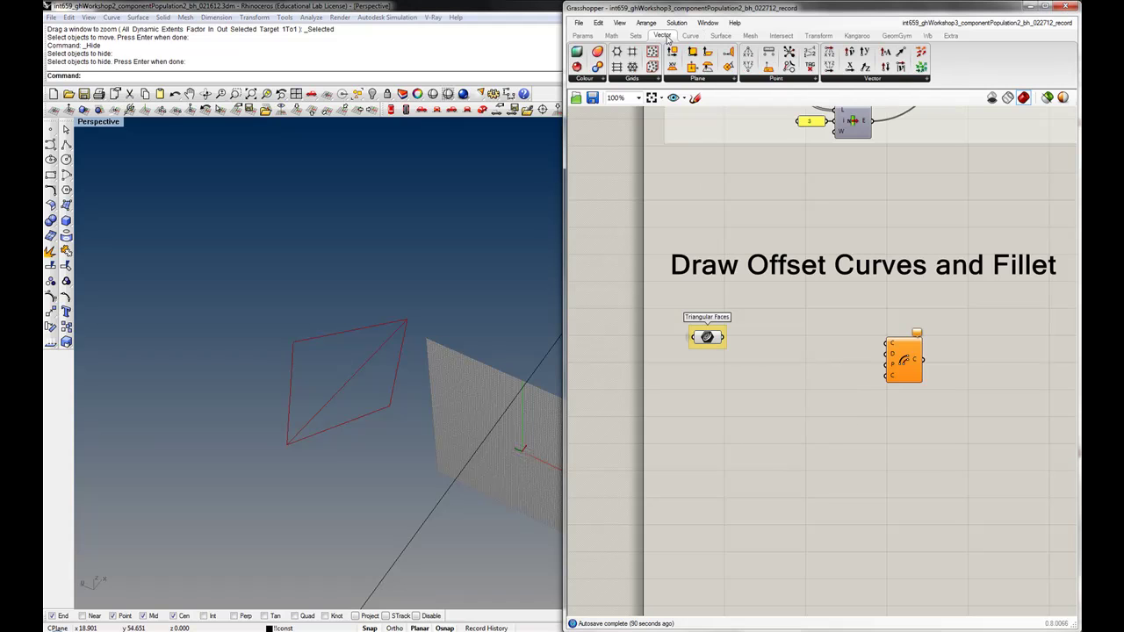
click(701, 79)
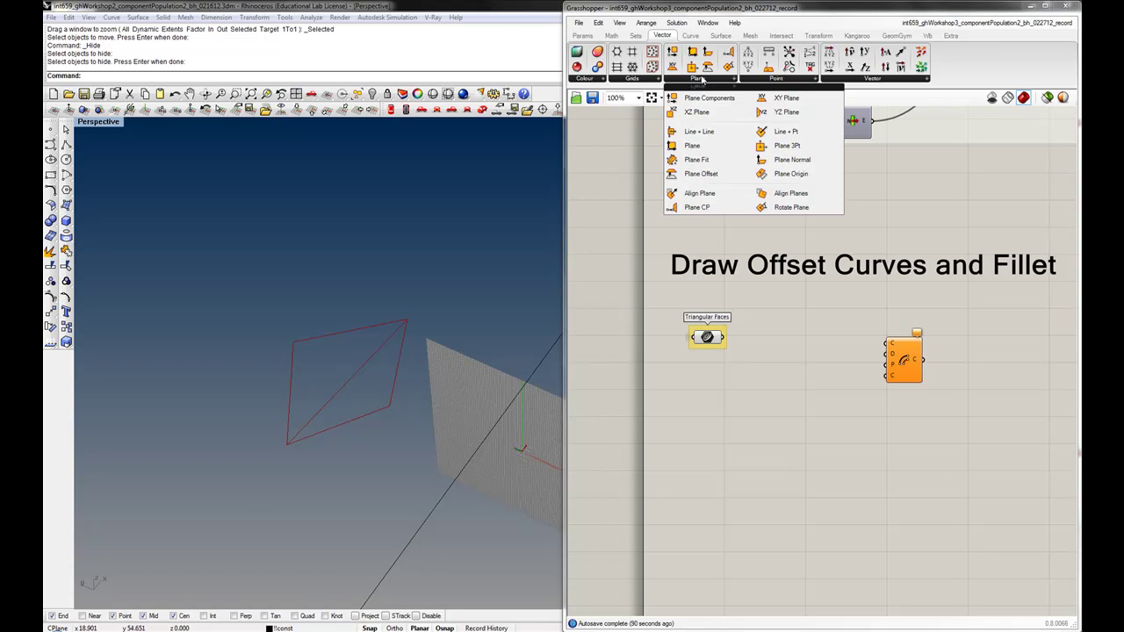
click(786, 146)
click(798, 391)
drag(800, 393, 806, 395)
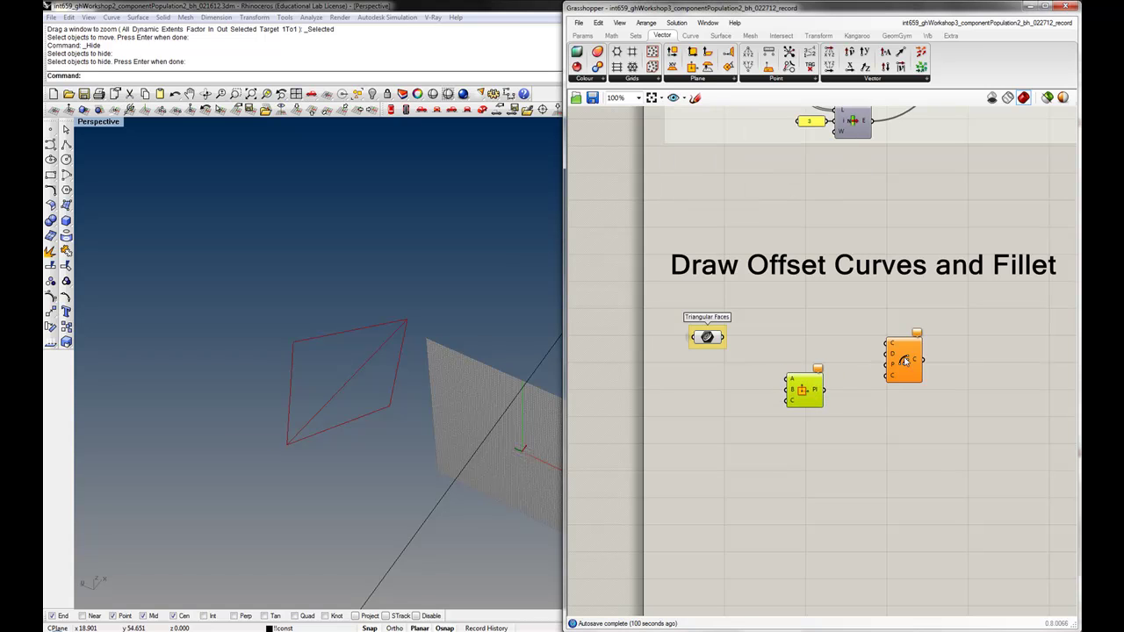
shift+drag(902, 365, 928, 366)
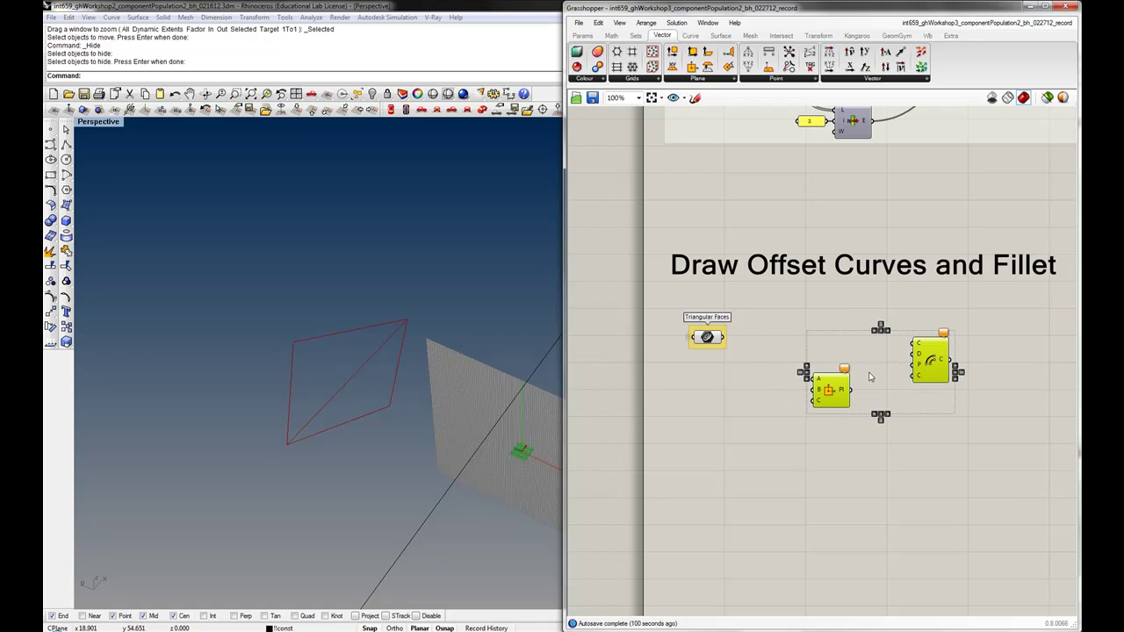
click(759, 370)
drag(709, 337, 706, 339)
click(748, 327)
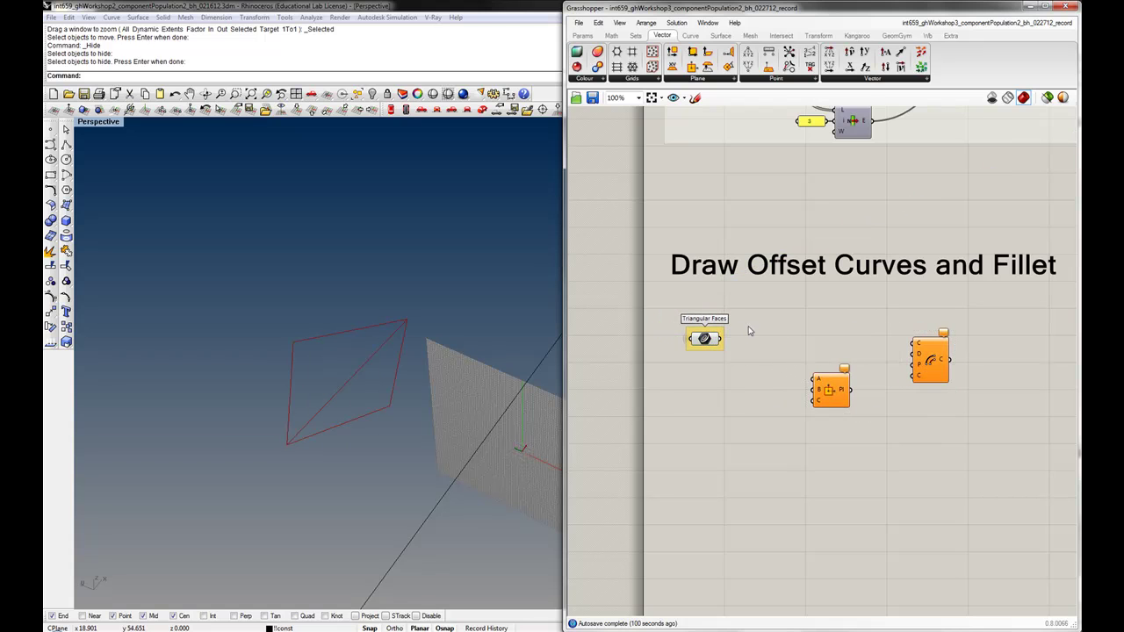
- Add a Brep Components component beside the Triangular Faces parameter and feed the triangular faces into its B input
click(636, 39)
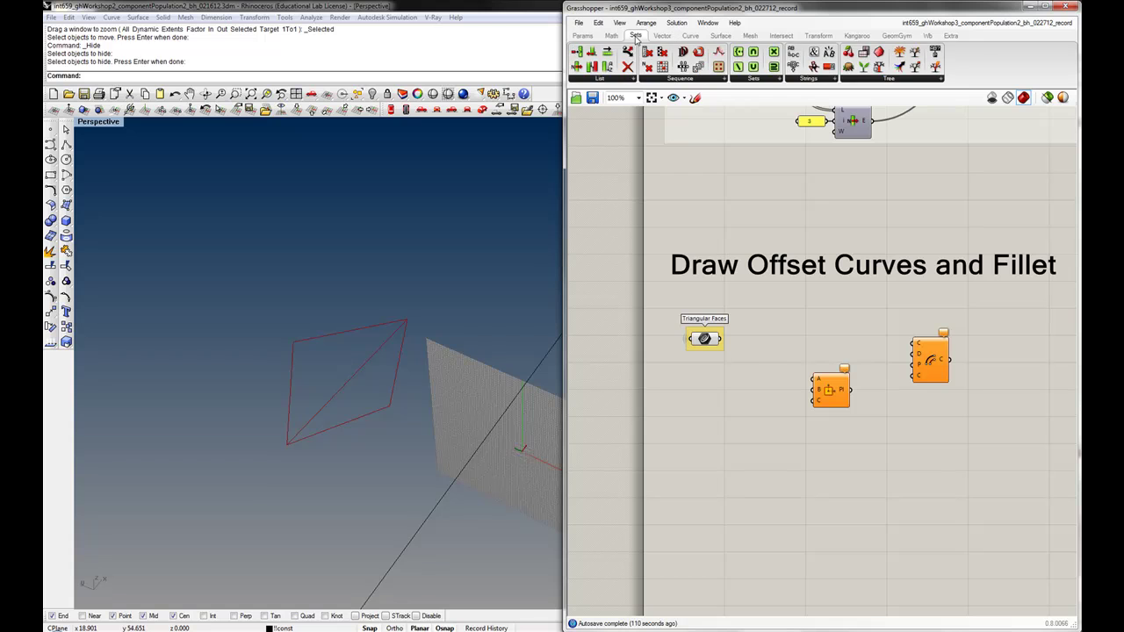
click(721, 36)
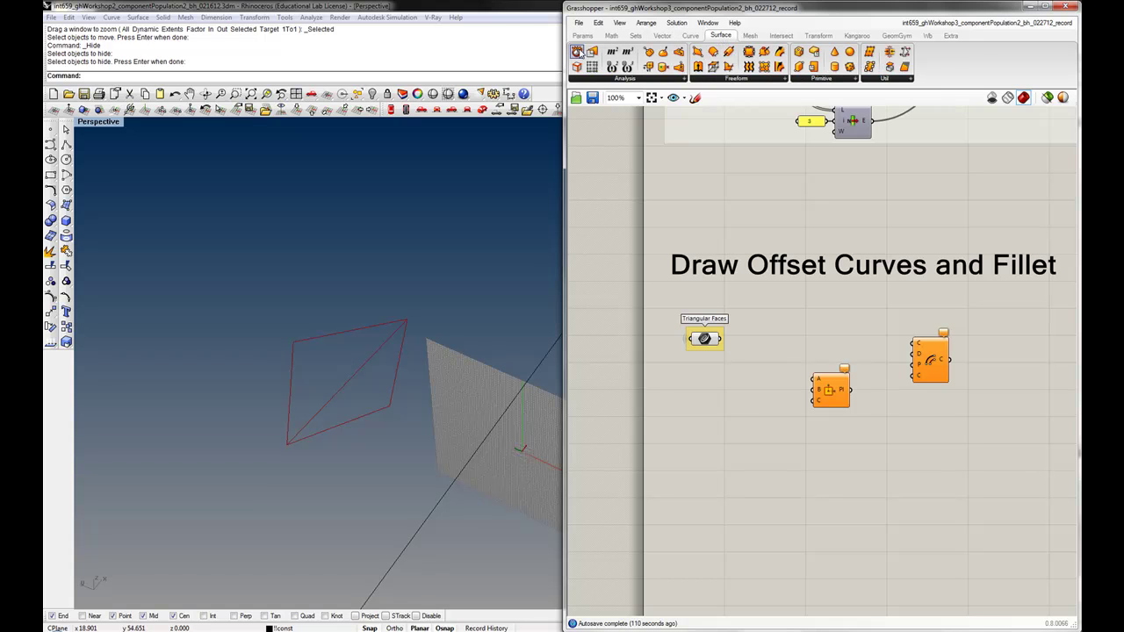
drag(618, 120, 721, 404)
drag(833, 391, 854, 391)
drag(720, 406, 746, 392)
mouse_move(721, 339)
mouse_down()
mouse_move(734, 393)
mouse_move(758, 346)
mouse_up()
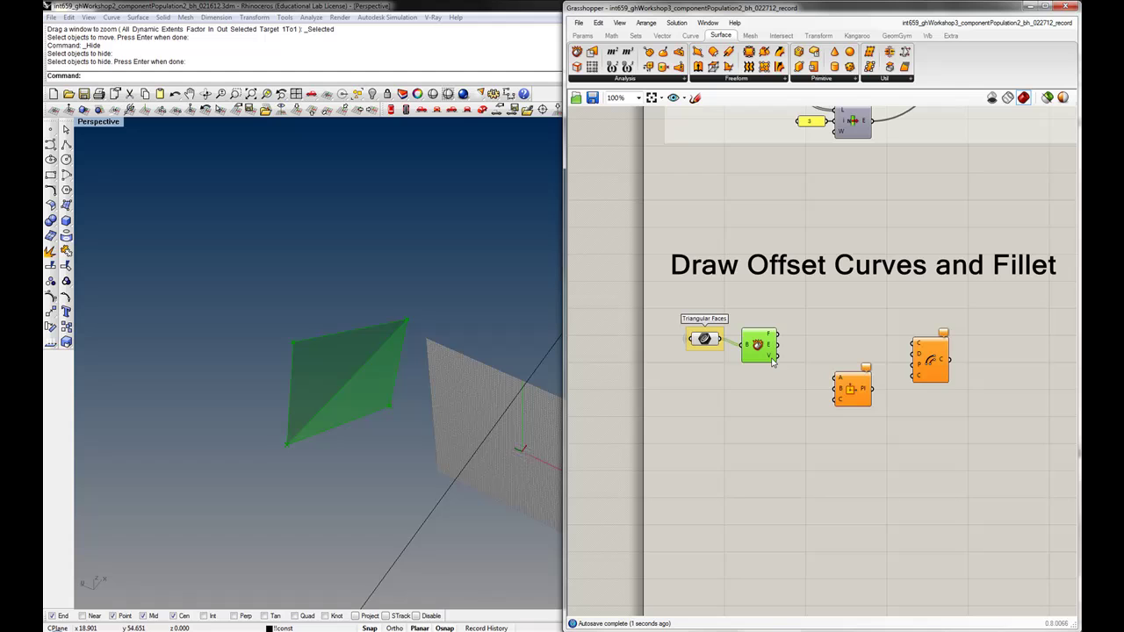
- Check the Brep Components vertices output and move the Plane 3Pt and Offset components together farther from it
mouse_move(771, 359)
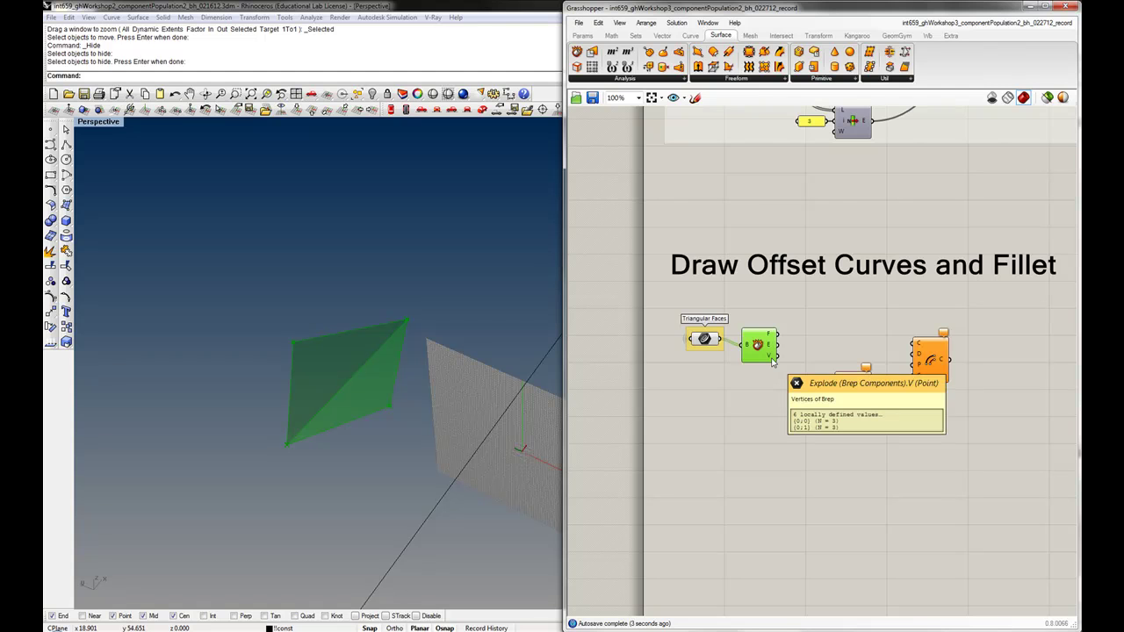
right_drag(784, 363, 727, 348)
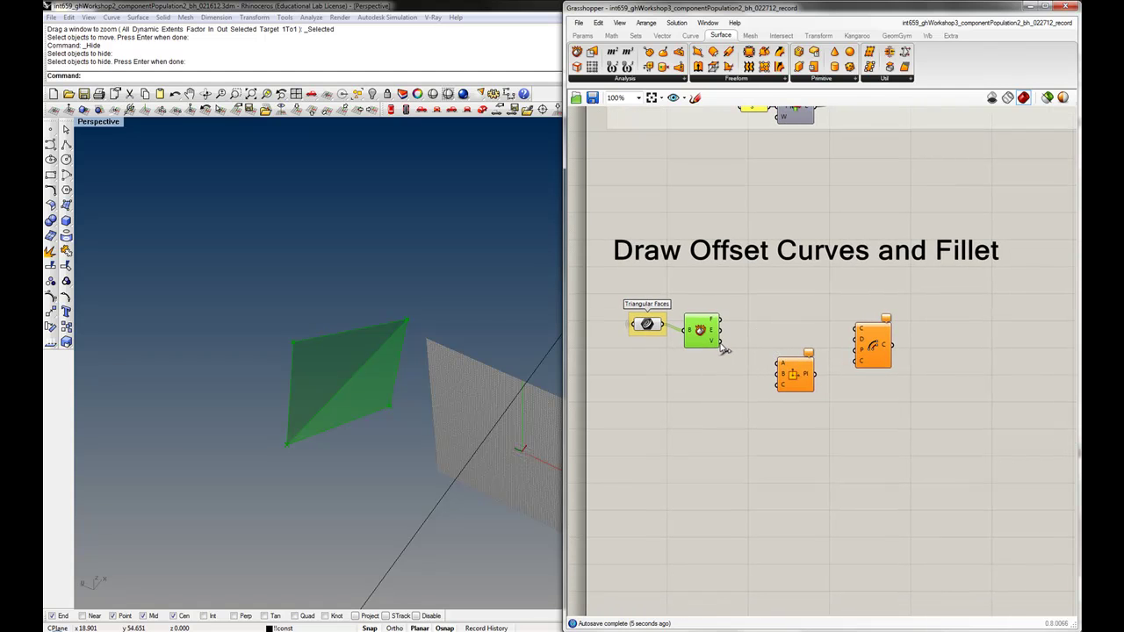
drag(912, 406, 778, 323)
drag(787, 380, 827, 372)
click(757, 381)
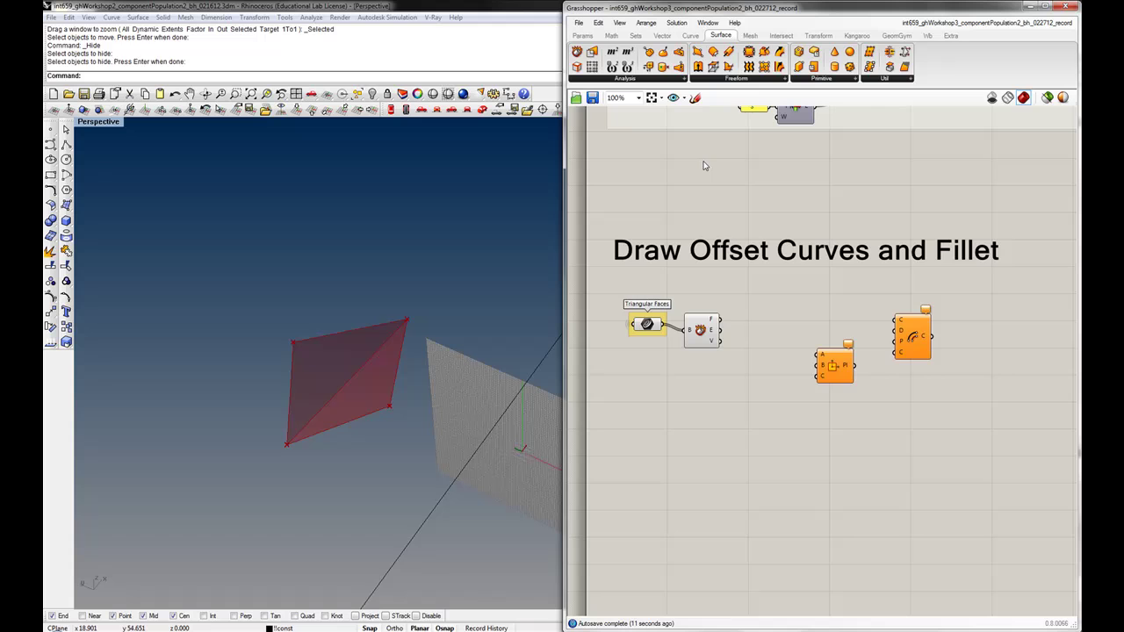
- Copy the three List Item components with index panels 0, 1 and 2 from the group above and place them beside Brep Components
mouse_move(748, 164)
right_down()
mouse_move(709, 354)
mouse_move(719, 405)
right_up()
click(733, 243)
shift+click(762, 246)
shift+click(731, 279)
shift+click(762, 280)
shift+click(736, 315)
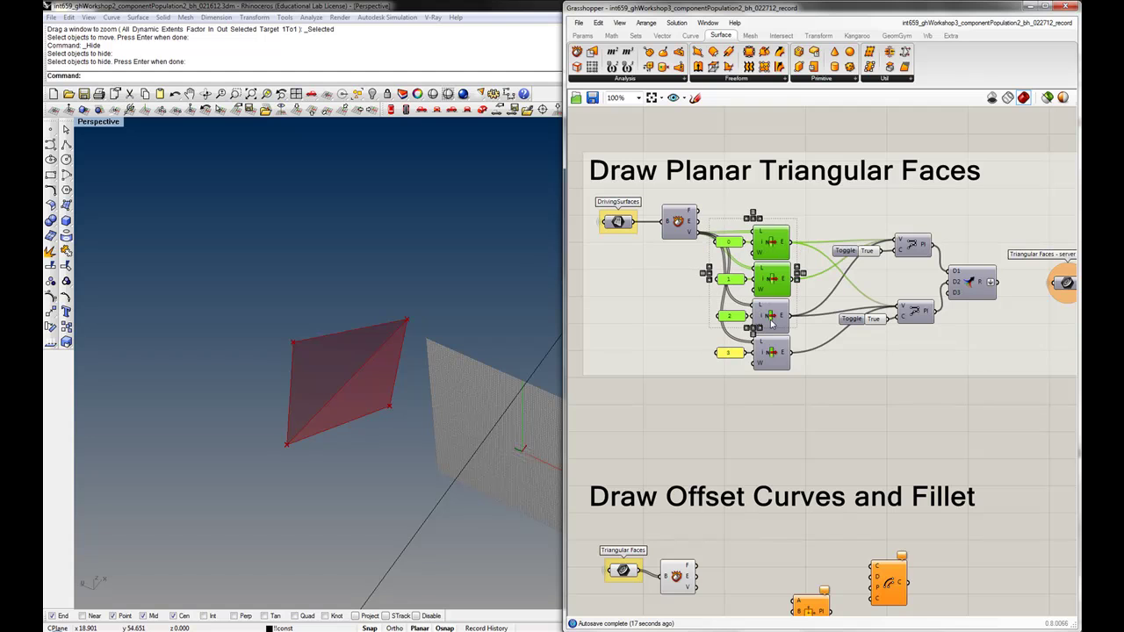
shift+click(770, 317)
key(ctrl+c)
key(ctrl+v)
drag(773, 249, 759, 559)
right_drag(812, 524, 824, 364)
- Connect the Brep Components vertices output to the list inputs of the three pasted List Item components
click(664, 458)
drag(707, 429, 756, 382)
drag(707, 431, 760, 456)
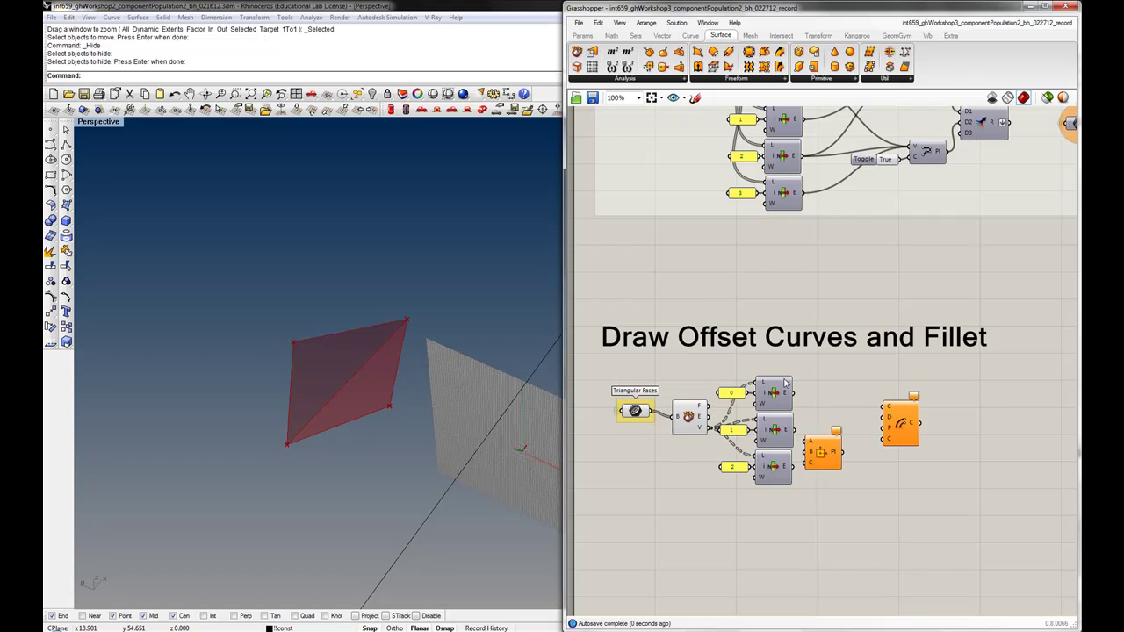
- Move the three List Item components with their index panels lower and shift Plane 3Pt farther away from them
drag(792, 361, 723, 525)
drag(768, 402, 767, 432)
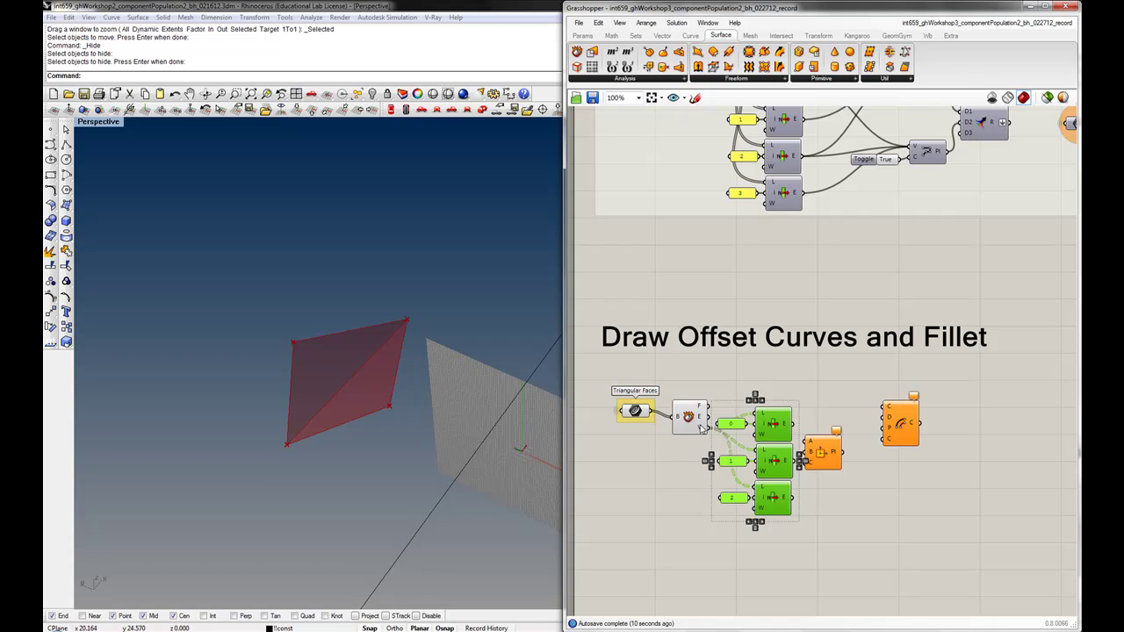
drag(835, 463, 840, 458)
click(831, 502)
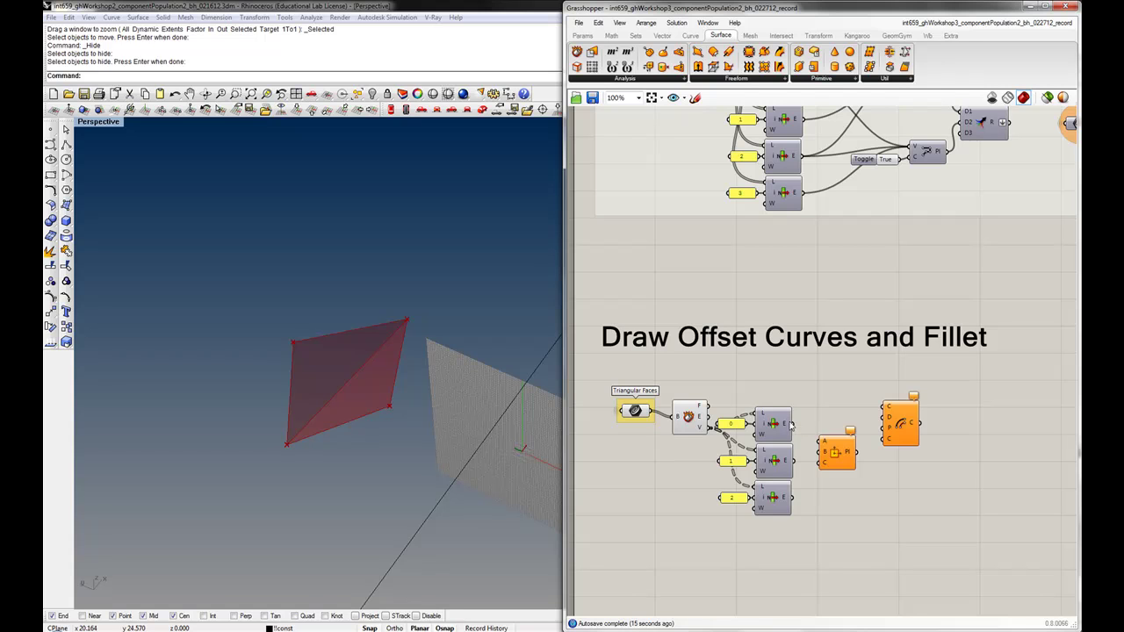
- Connect the outputs of List Items 0, 1 and 2 to the A, B and C inputs of Plane 3Pt respectively
drag(795, 427, 822, 452)
drag(796, 498, 828, 467)
click(834, 465)
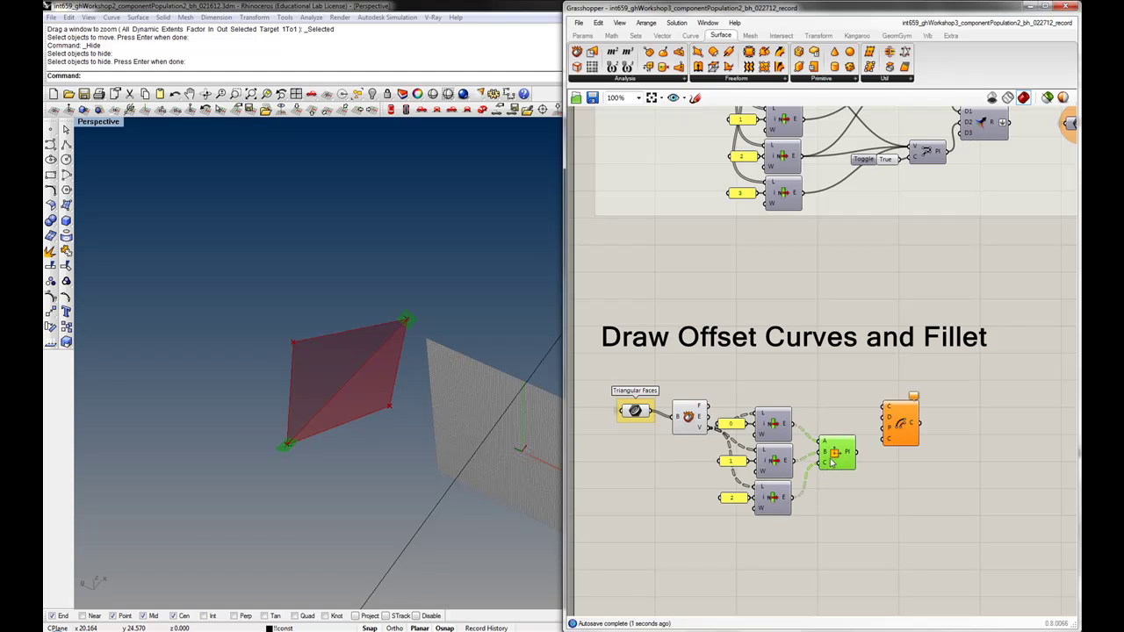
mouse_move(271, 453)
right_down()
mouse_move(246, 501)
mouse_move(276, 440)
right_up()
scroll(344, 448, down, 2)
drag(838, 464, 841, 472)
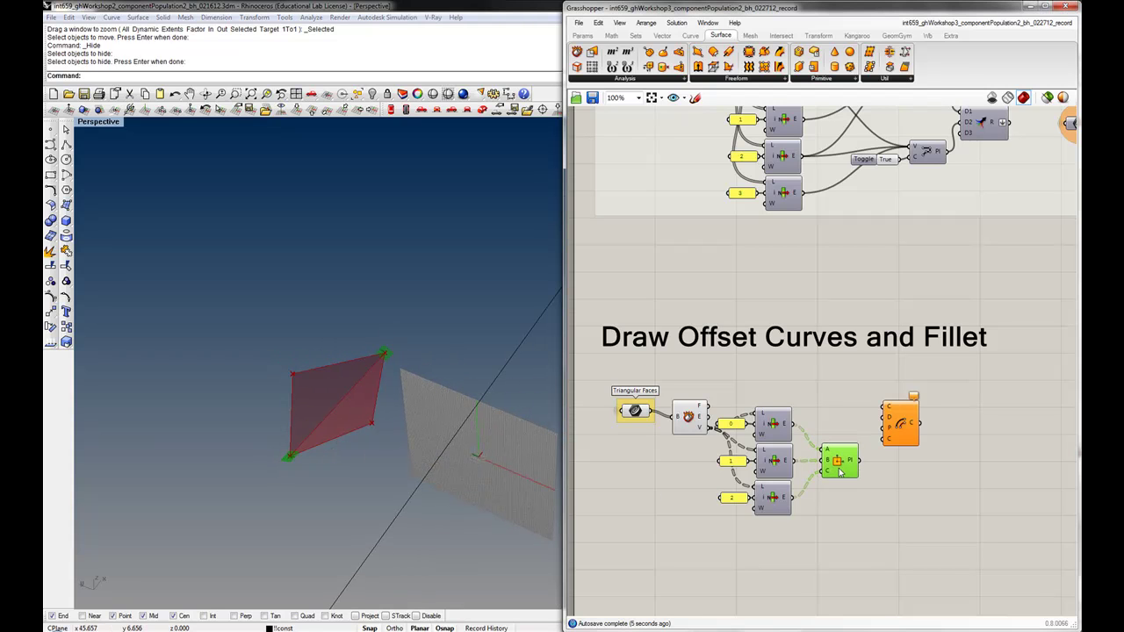
- Space out the layout by moving Offset farther from Plane 3Pt and lowering Plane 3Pt and the List Item group
drag(890, 423, 923, 428)
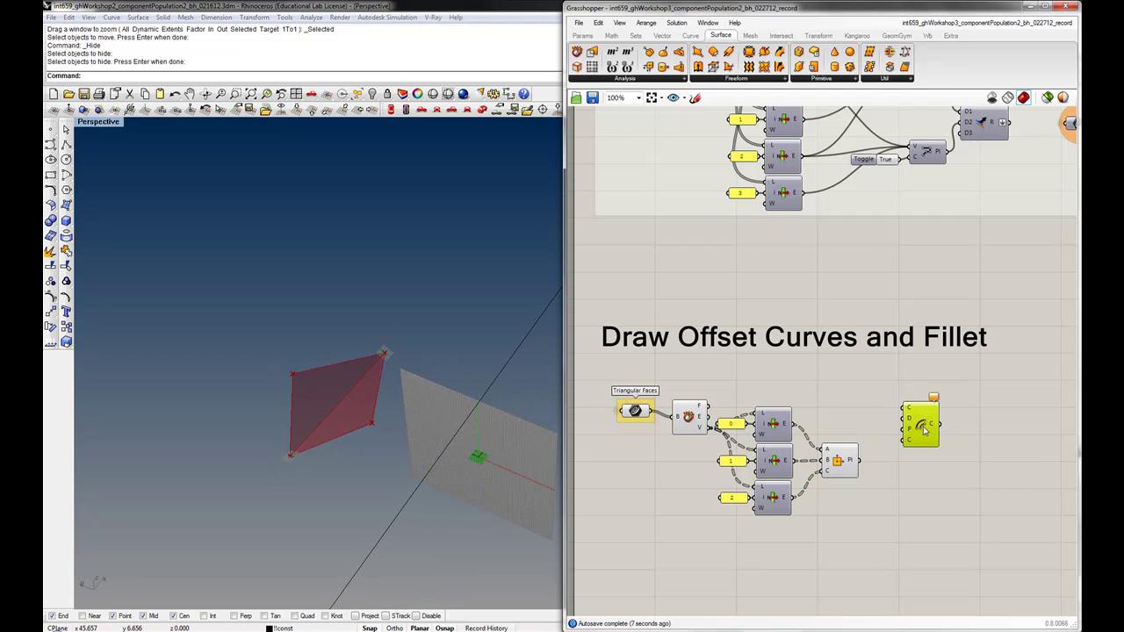
click(851, 434)
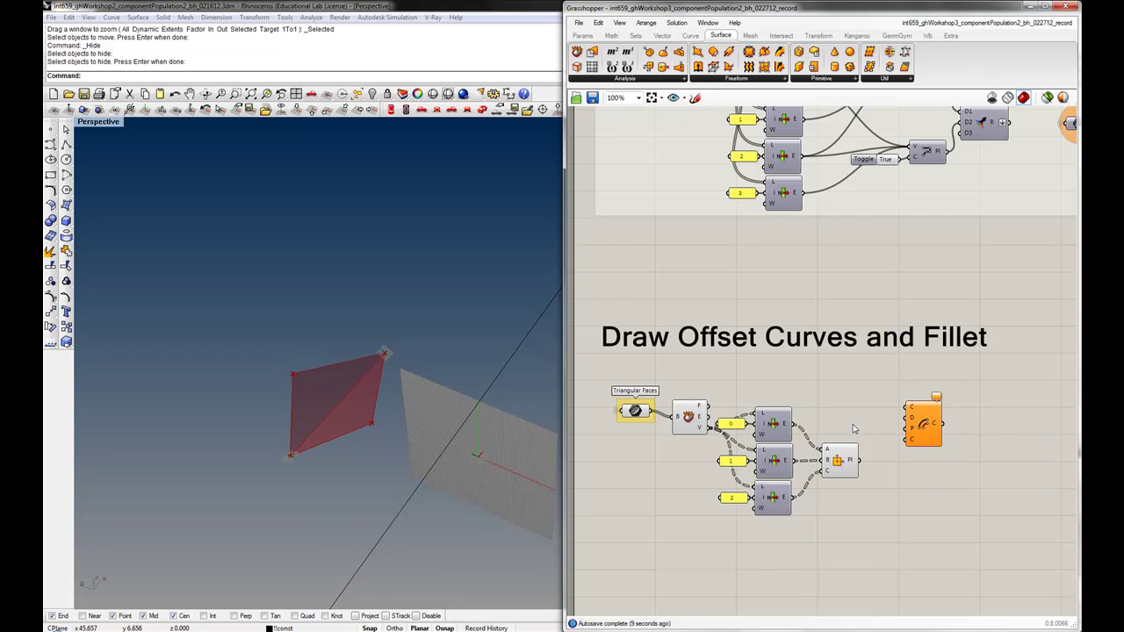
drag(842, 466, 838, 467)
click(837, 482)
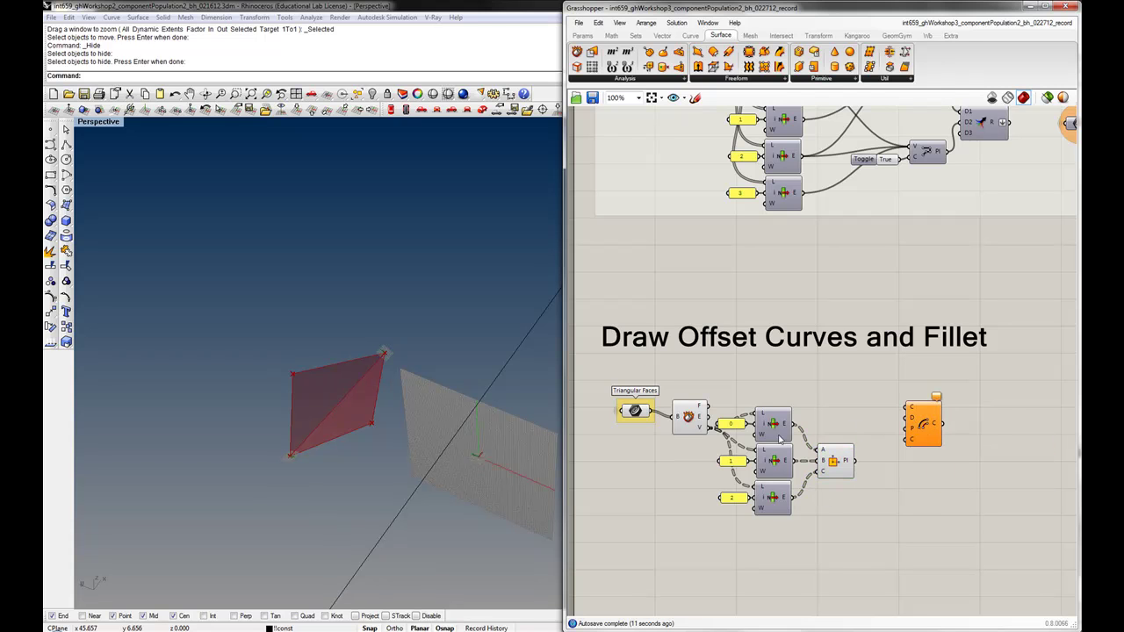
drag(862, 524, 773, 451)
click(844, 433)
drag(839, 477, 838, 473)
click(838, 530)
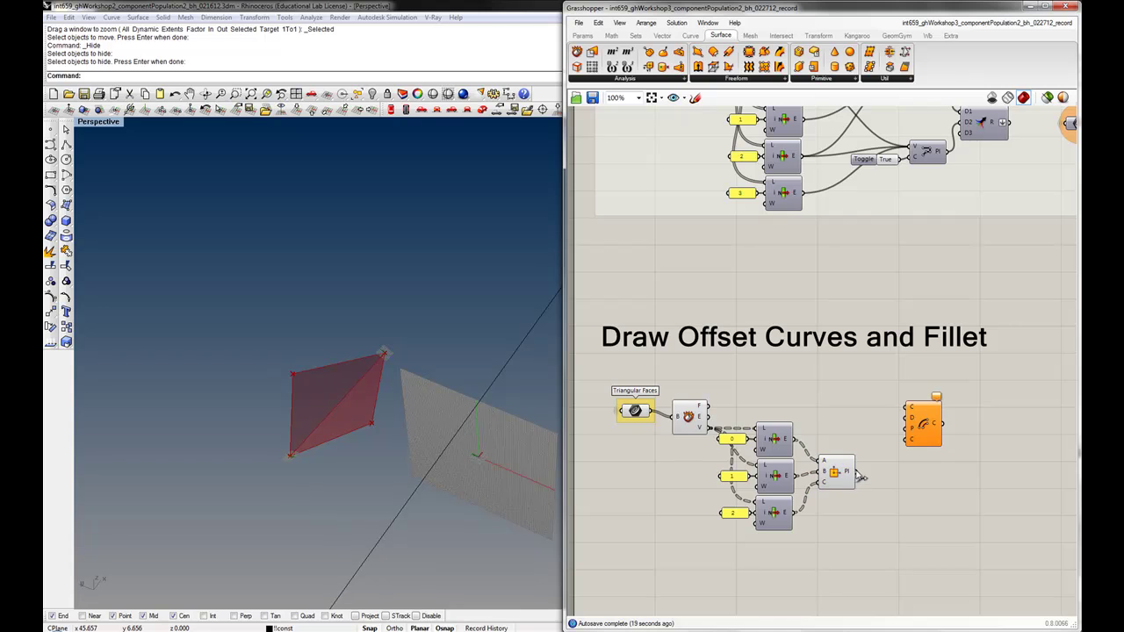
- Raise Triangular Faces and Offset, feeding the faces into Offset's C input and the Plane 3Pt output into its P input
drag(641, 413, 642, 396)
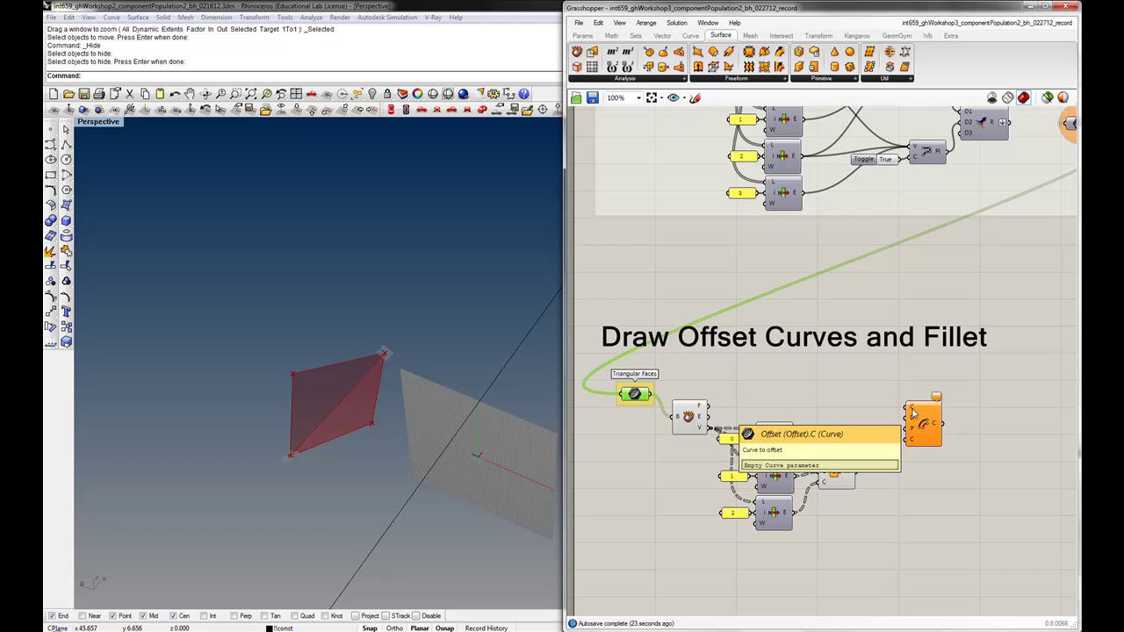
drag(653, 394, 911, 406)
click(874, 387)
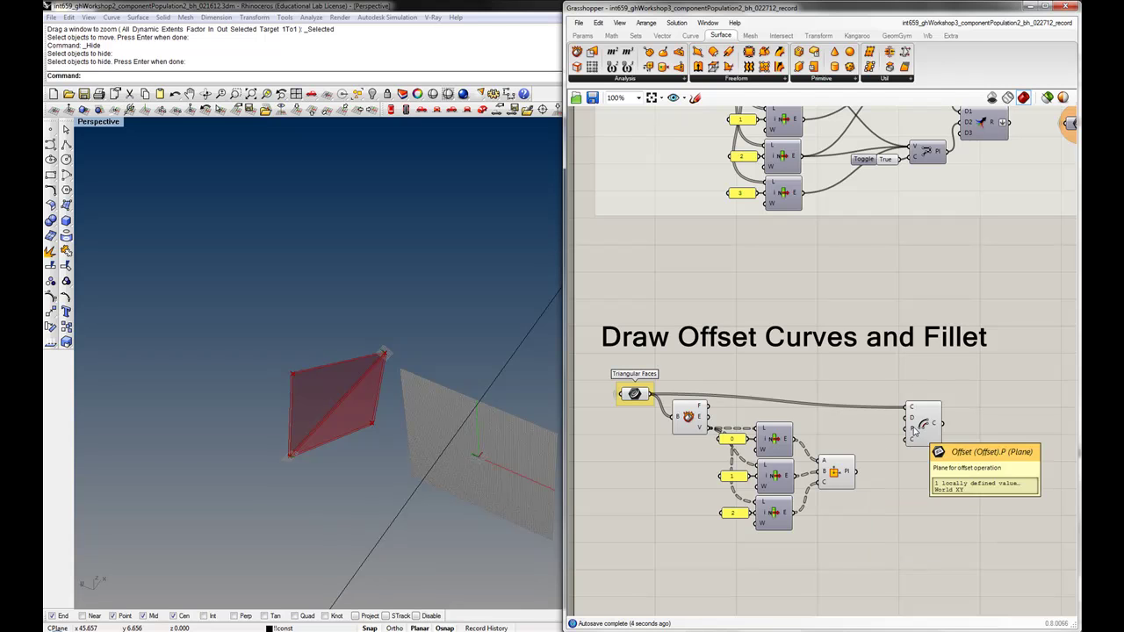
drag(913, 431, 857, 472)
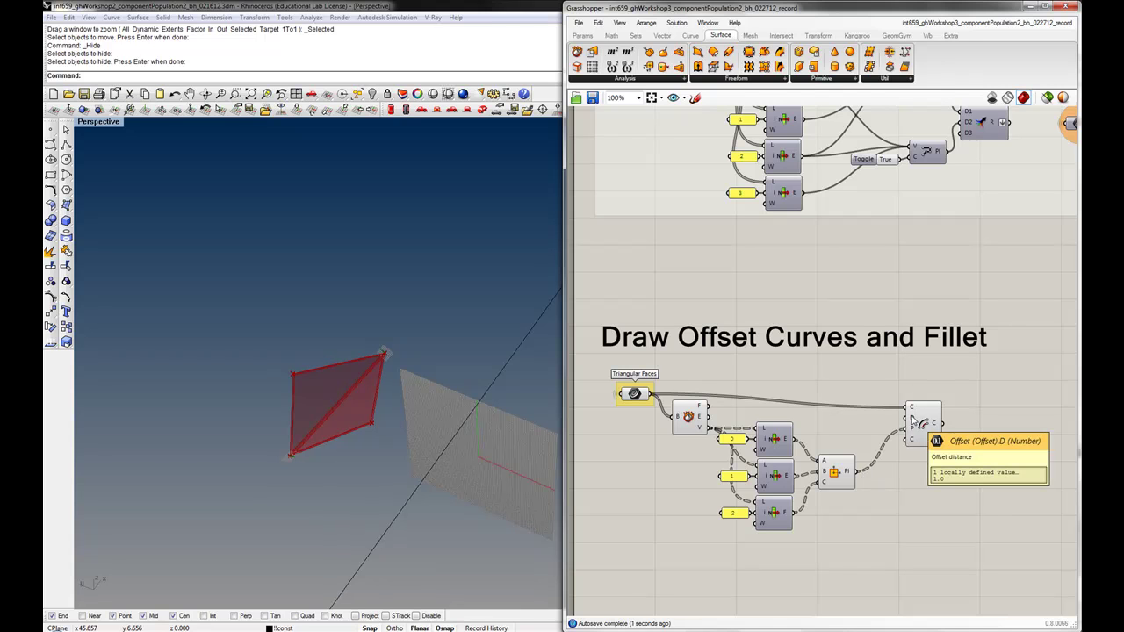
click(917, 422)
click(849, 433)
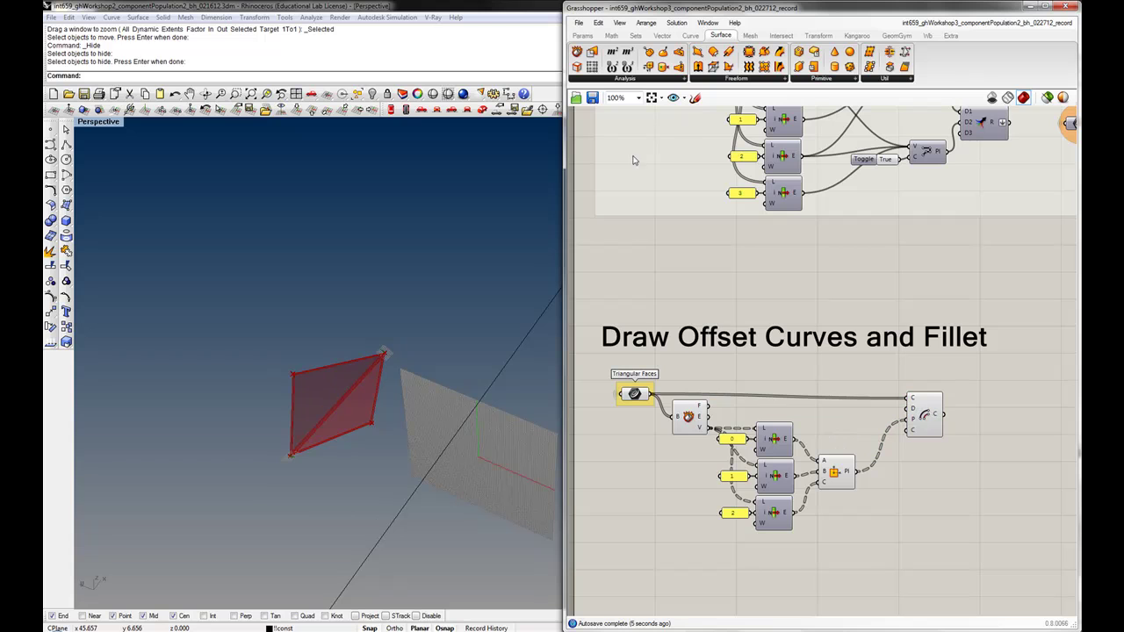
- Add a Number Slider below the Brep Components component and set its value to 2.800
double_click(636, 509)
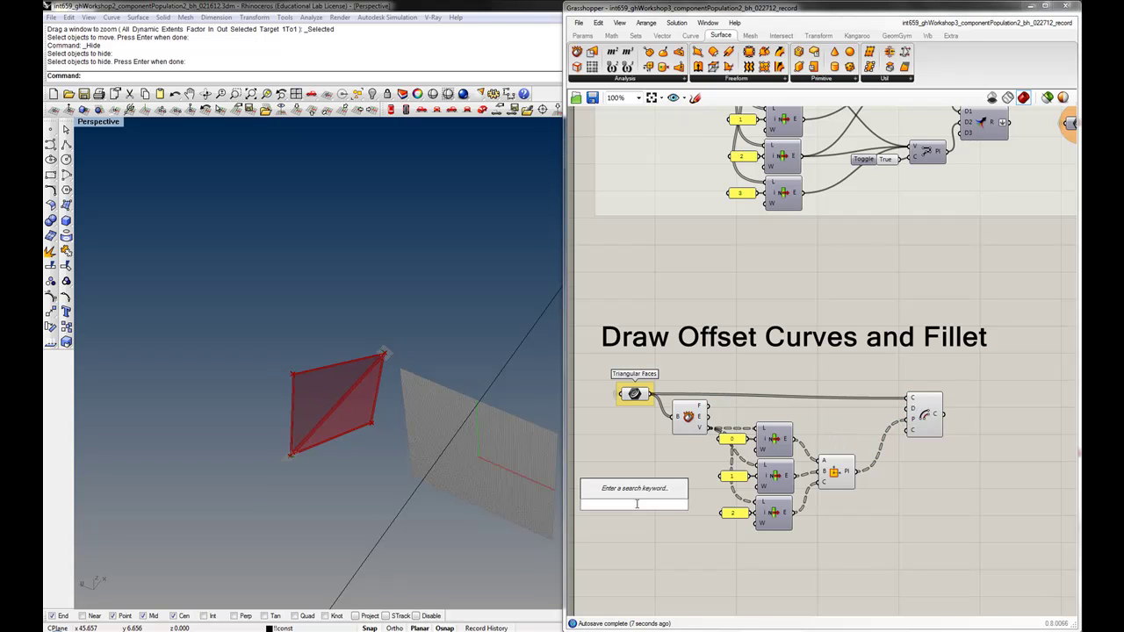
text(slider)
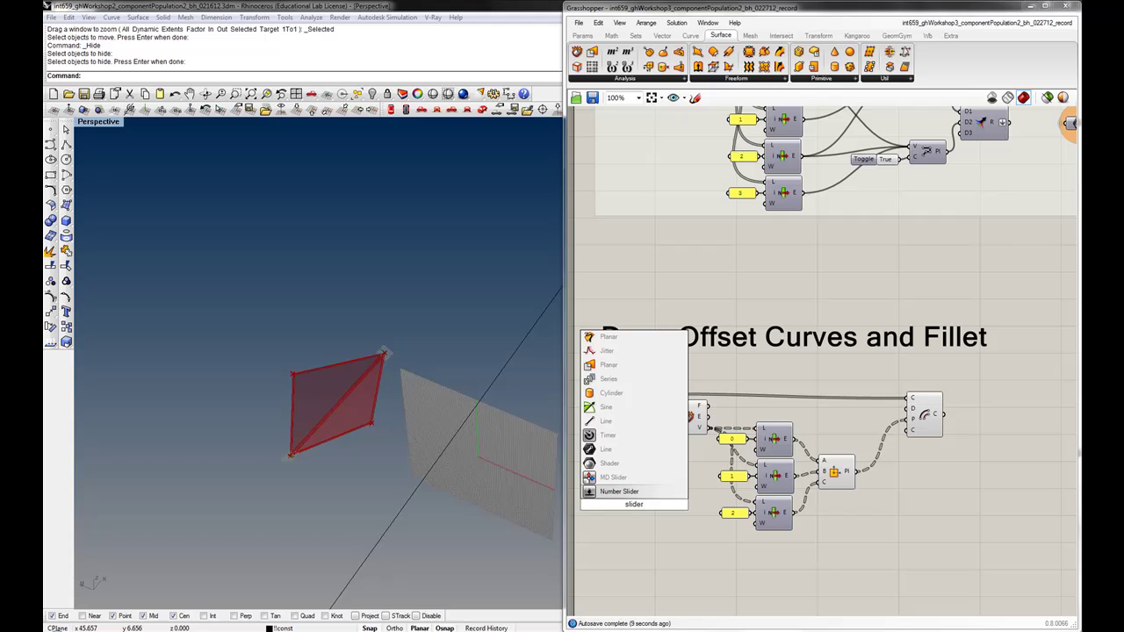
text( = 5.000)
key(Return)
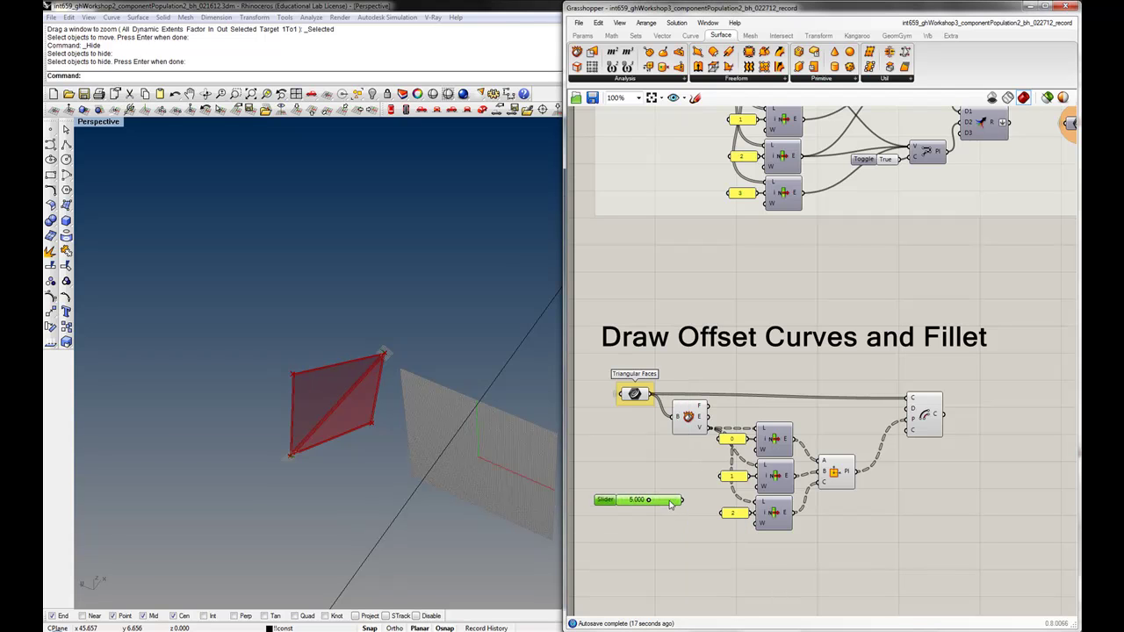
drag(670, 501, 650, 490)
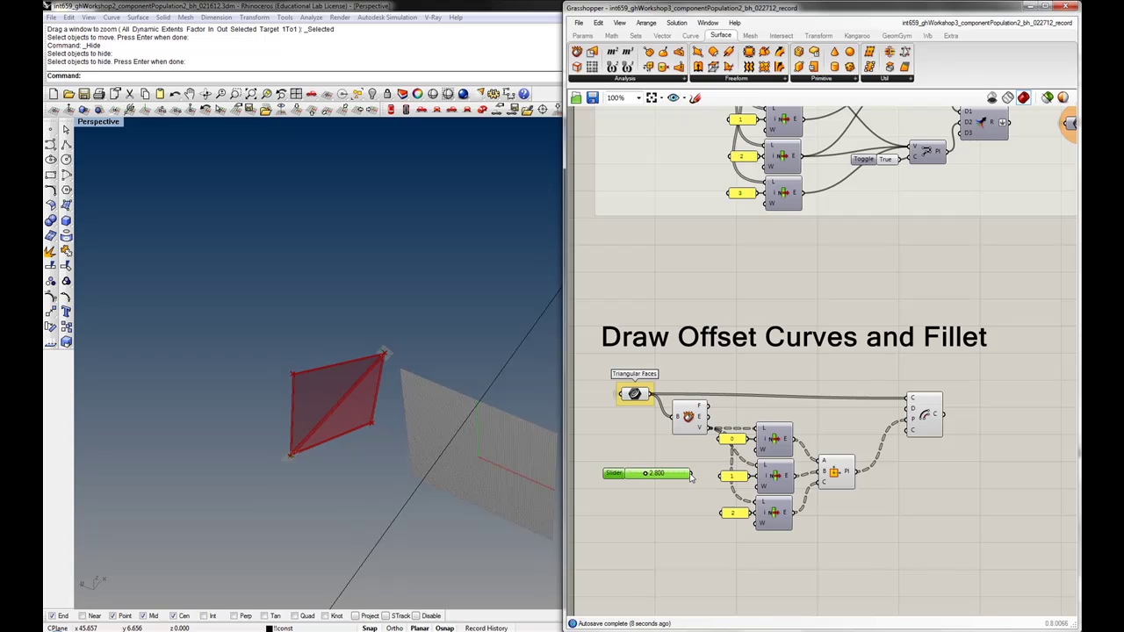
right_click(665, 478)
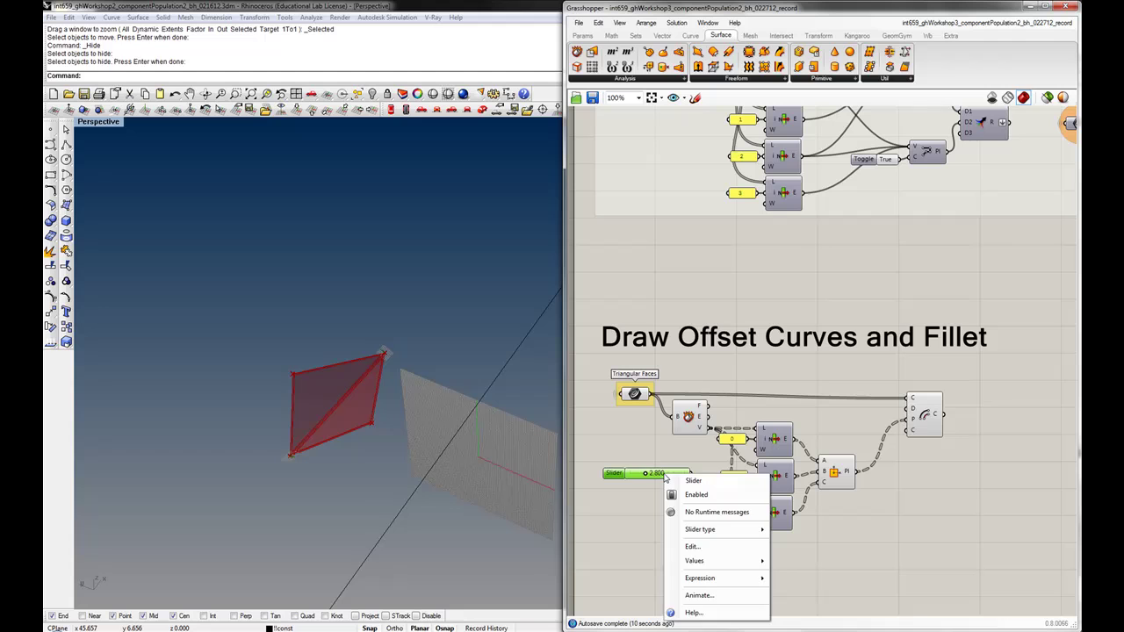
click(660, 459)
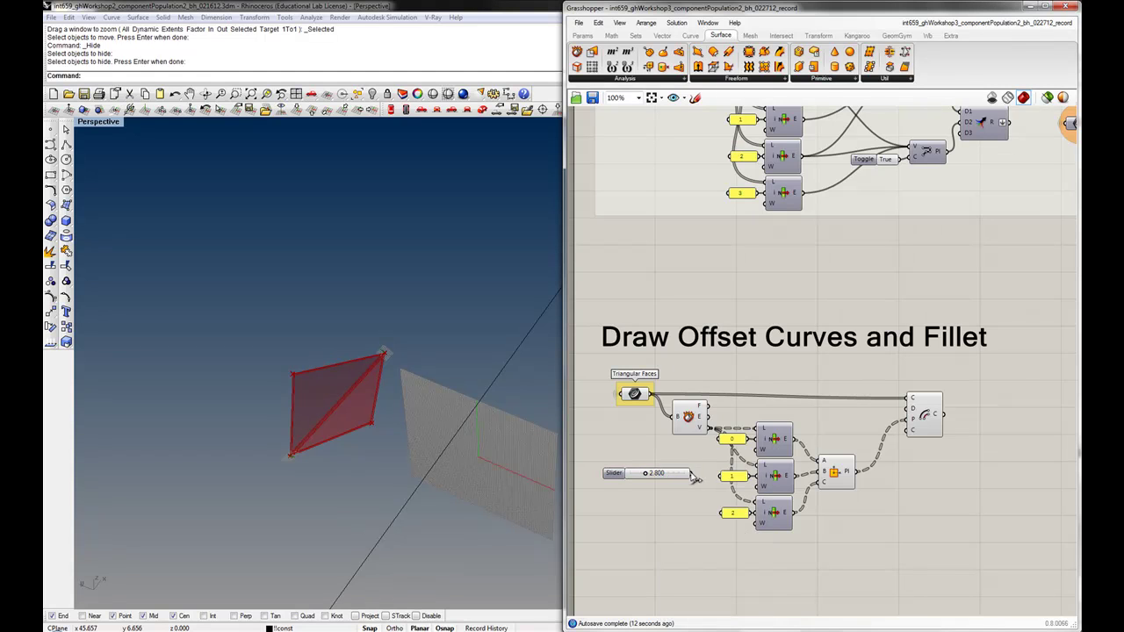
- Connect the slider to Offset's D distance input and inspect the offset curves and planes in the Rhino viewport
drag(693, 476, 910, 407)
right_drag(397, 474, 411, 193)
ctrl+right_drag(293, 432, 284, 475)
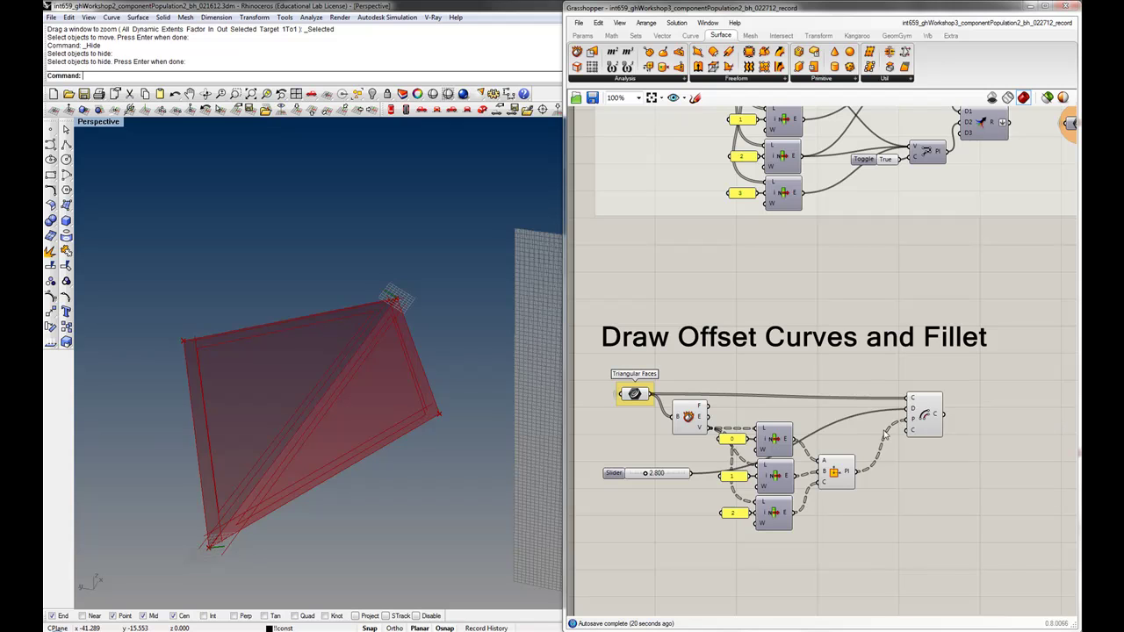
click(844, 476)
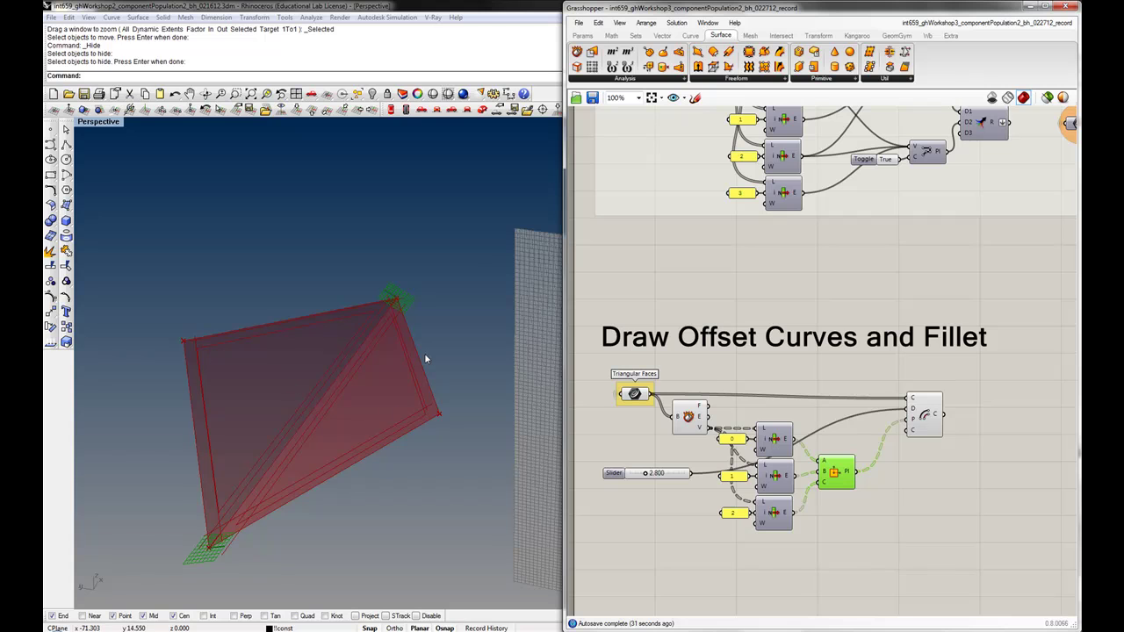
click(905, 460)
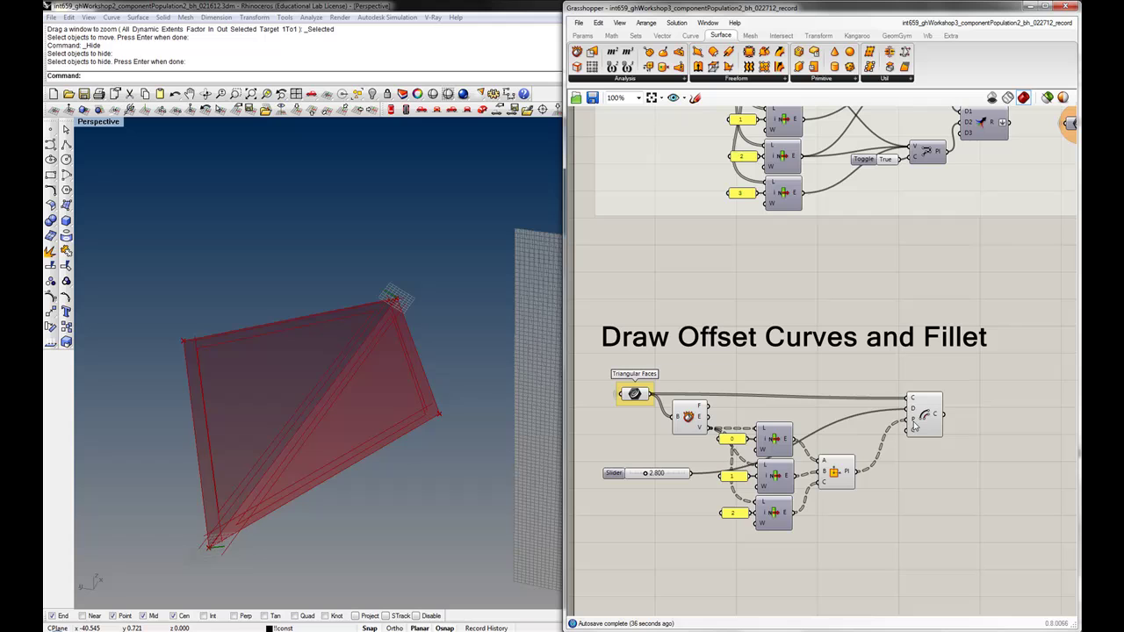
- Graft the C curve input of the Offset component
mouse_move(914, 425)
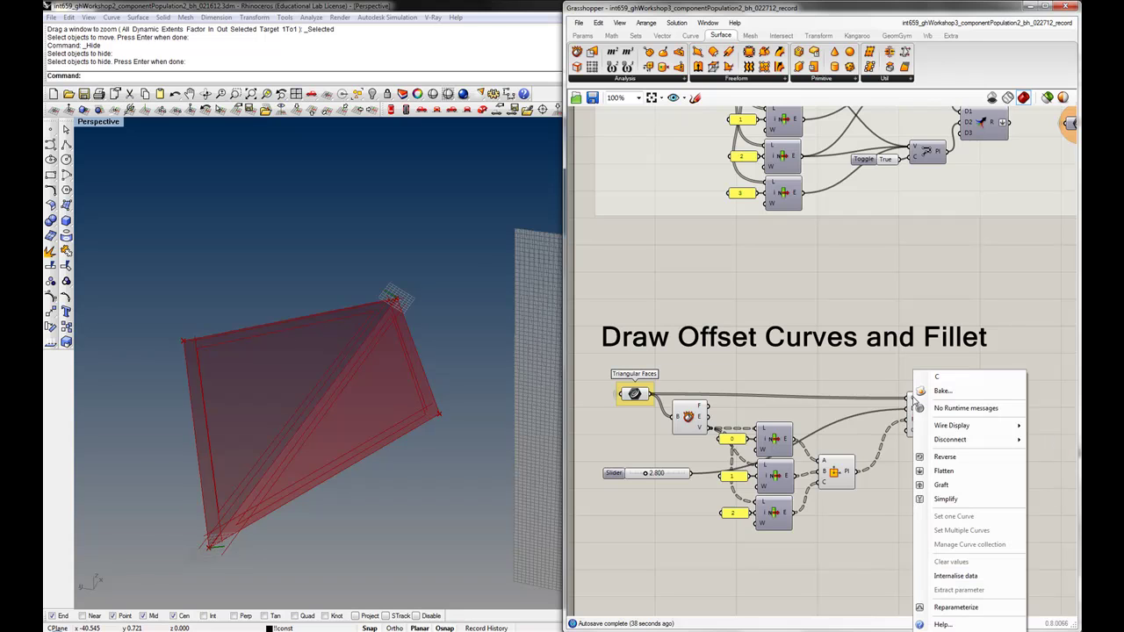
right_click(913, 398)
click(936, 488)
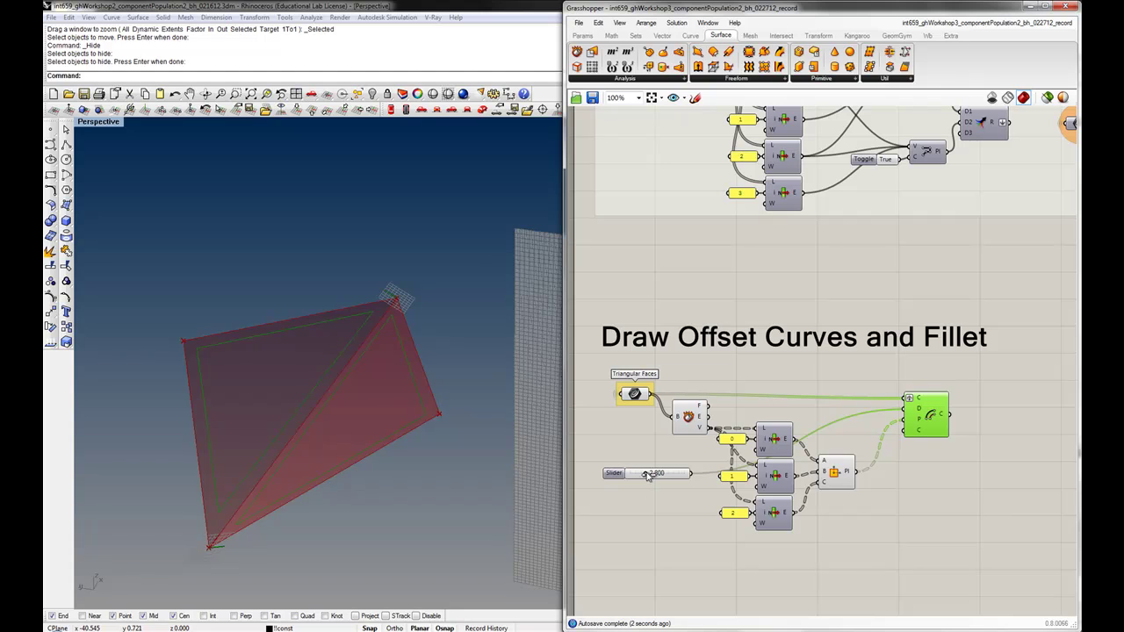
- Test several offset distances, set the slider to 4.300 and move it slightly lower on the canvas
drag(647, 474, 661, 492)
click(672, 464)
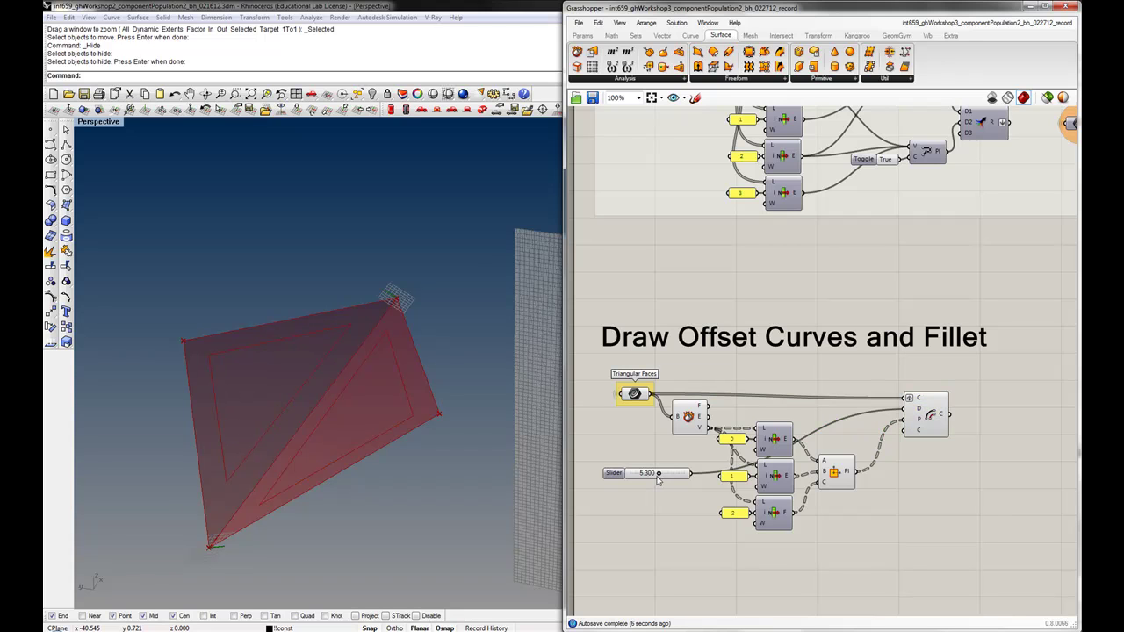
mouse_move(660, 475)
mouse_down()
mouse_move(672, 477)
mouse_move(663, 488)
mouse_move(673, 484)
mouse_move(663, 483)
mouse_up()
click(838, 478)
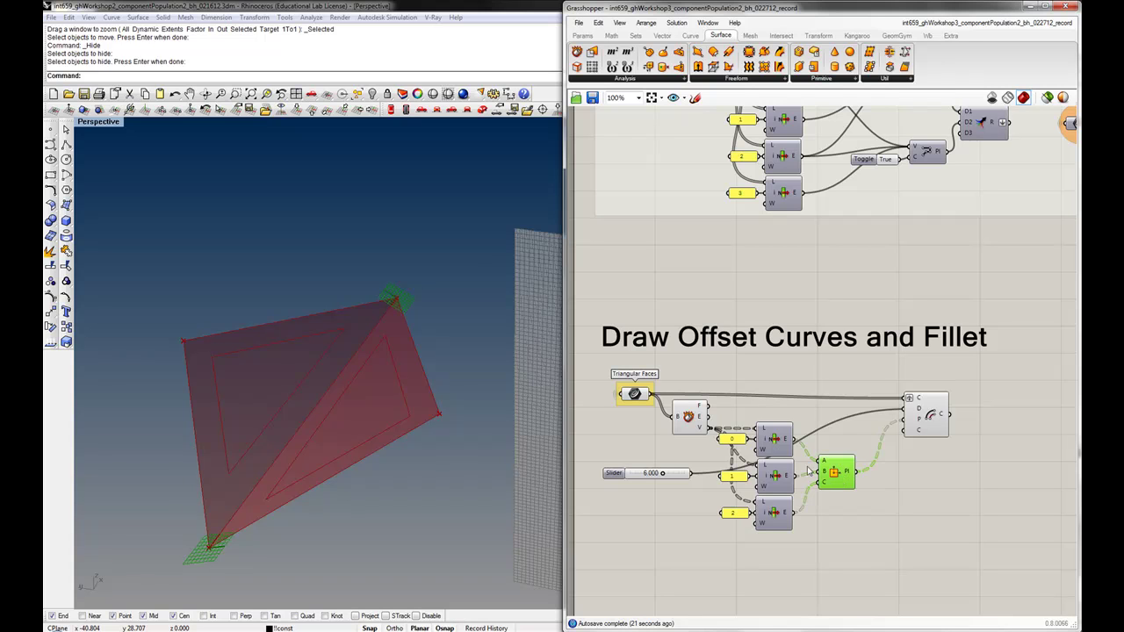
click(897, 429)
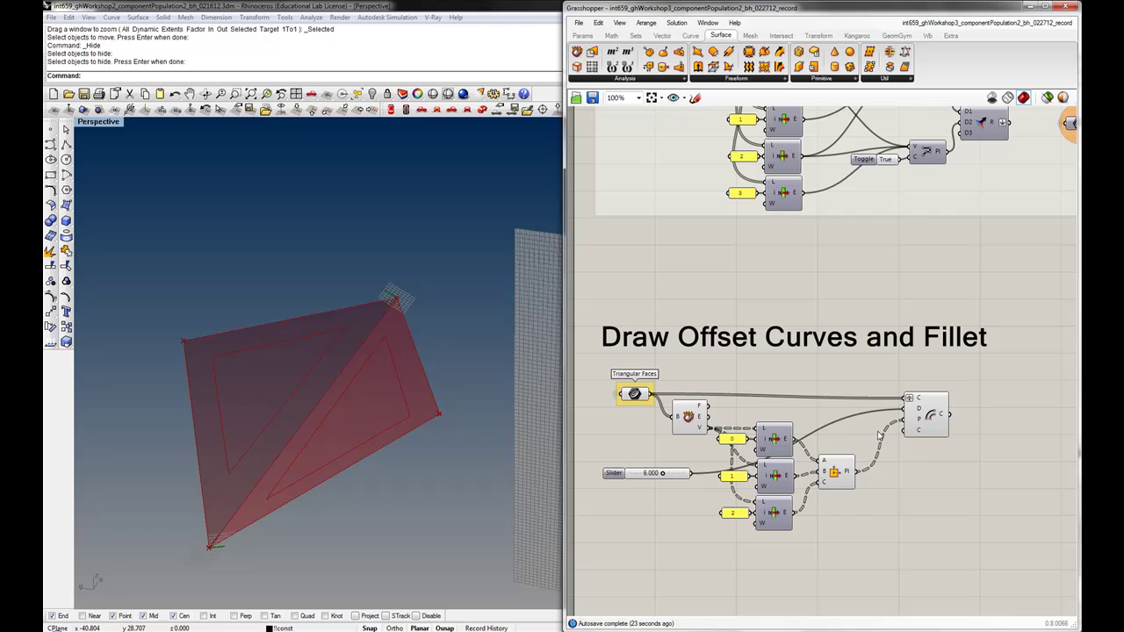
click(661, 475)
mouse_move(665, 475)
mouse_down()
mouse_move(654, 477)
mouse_move(661, 493)
mouse_up()
- Turn off the preview of the Plane 3Pt, Brep Components and Triangular Faces components together
drag(976, 460, 836, 489)
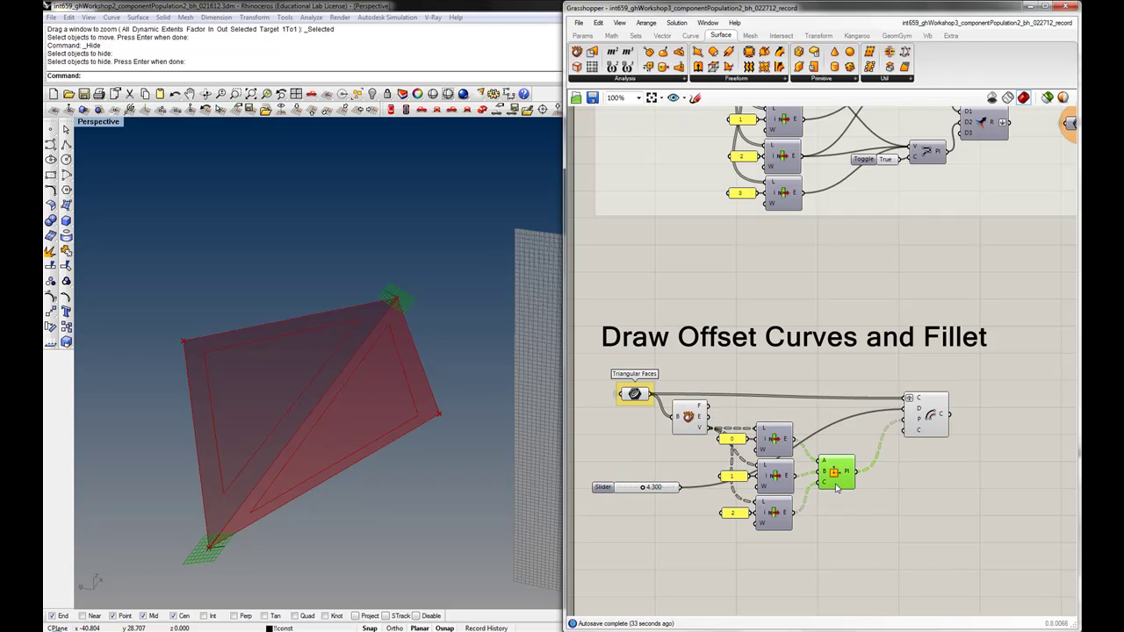
shift+click(689, 419)
shift+click(633, 394)
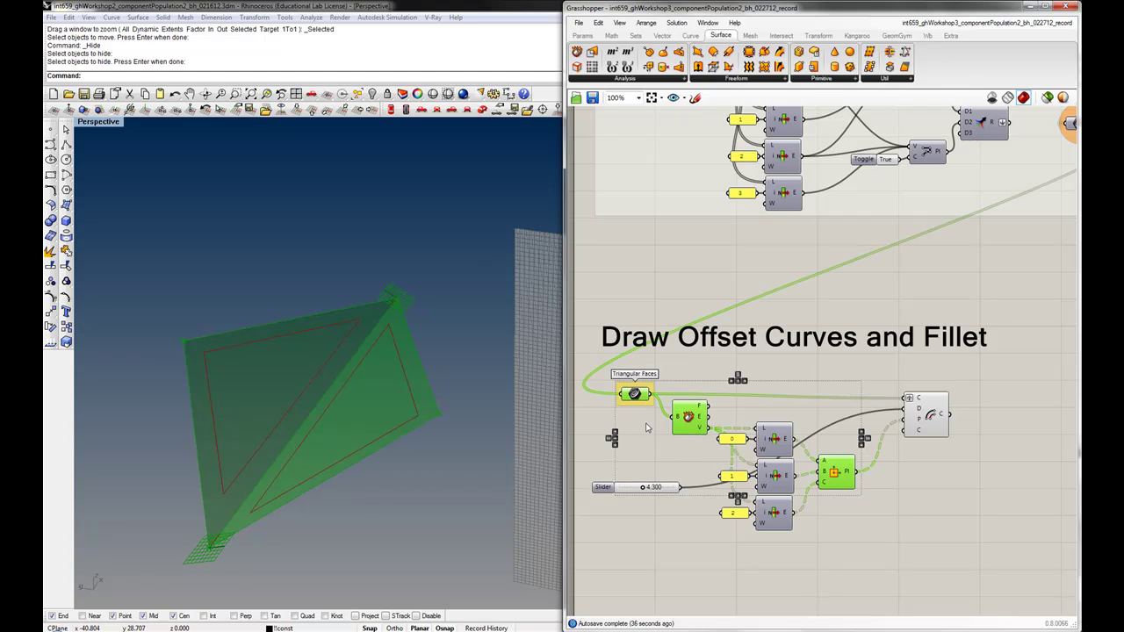
middle_click(646, 427)
click(682, 395)
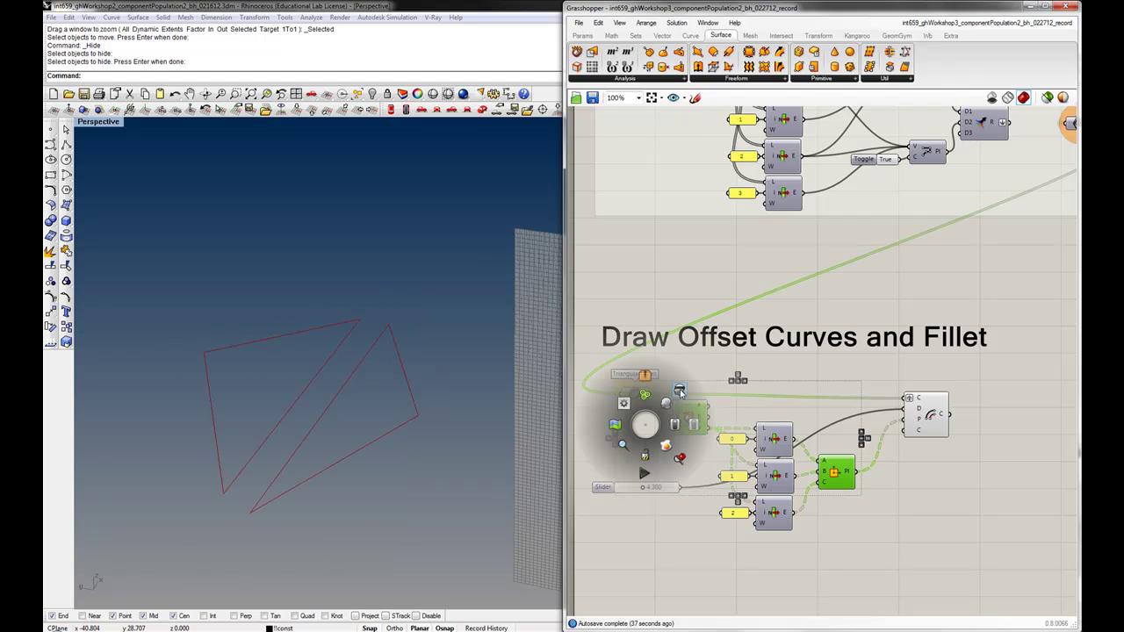
- Add a Fillet component after Offset and feed the resulting offset curves into its C input
click(936, 419)
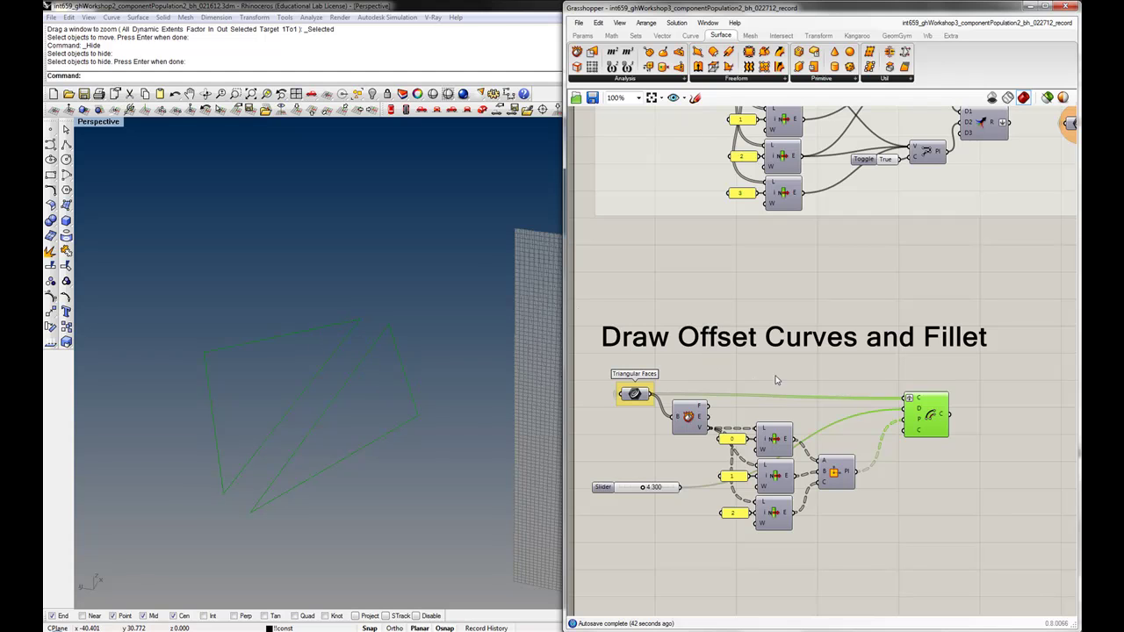
right_drag(776, 380, 746, 373)
click(746, 372)
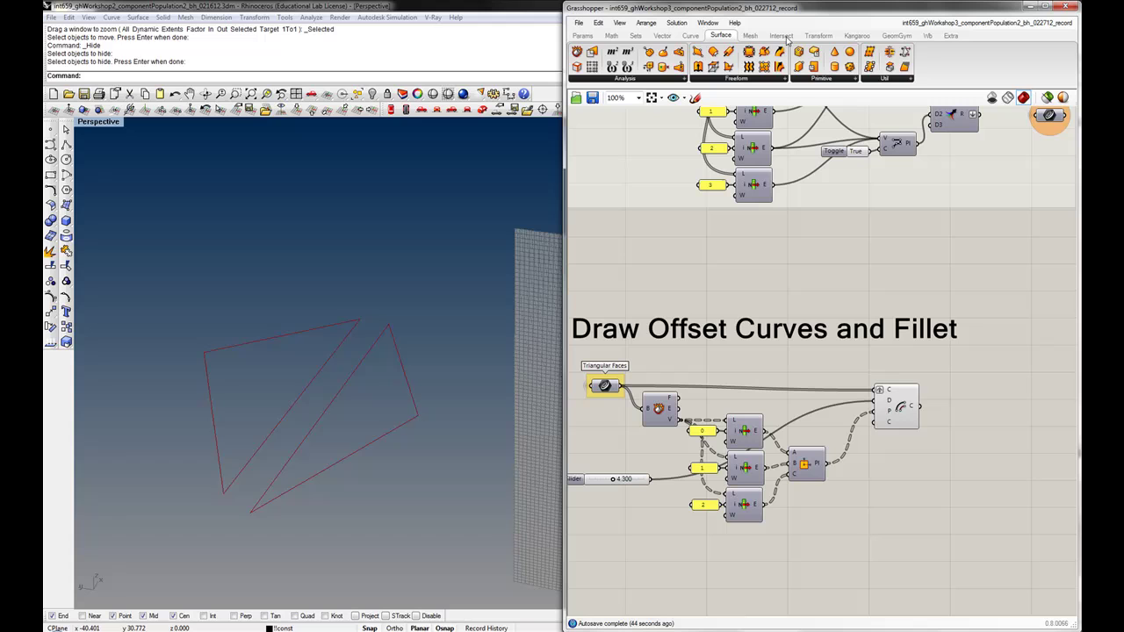
click(694, 36)
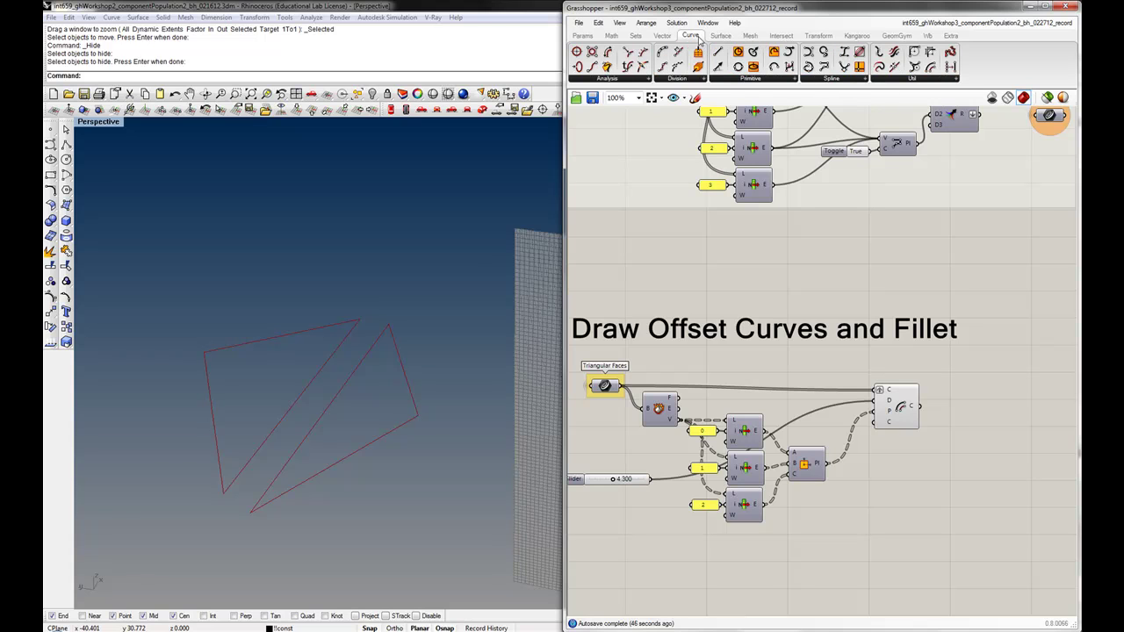
click(898, 80)
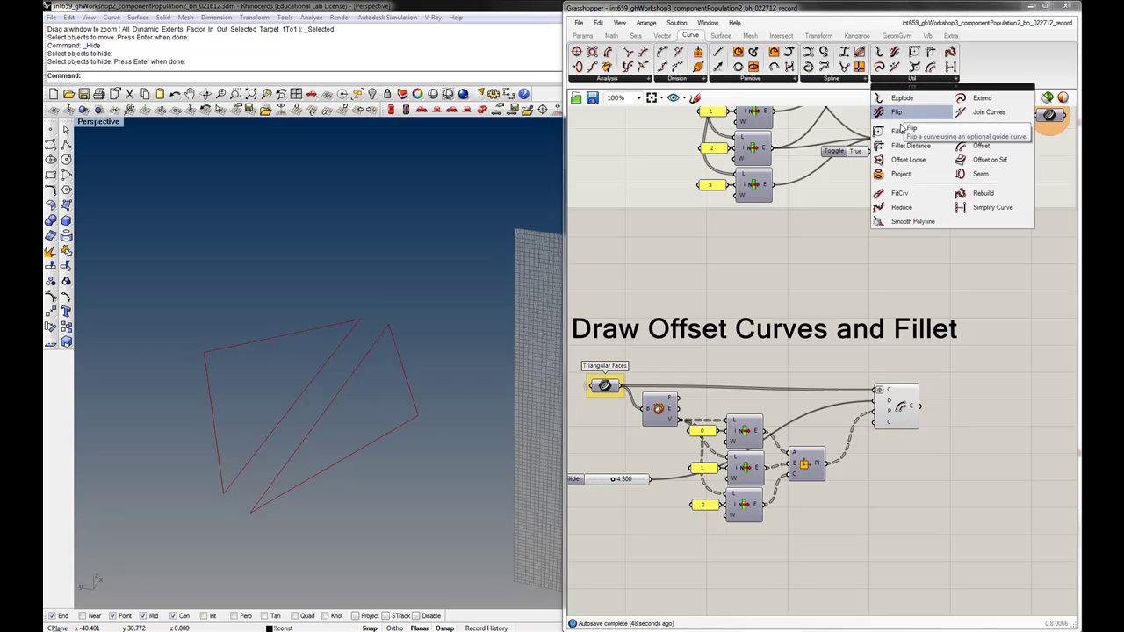
click(899, 133)
click(997, 444)
right_drag(964, 495, 935, 405)
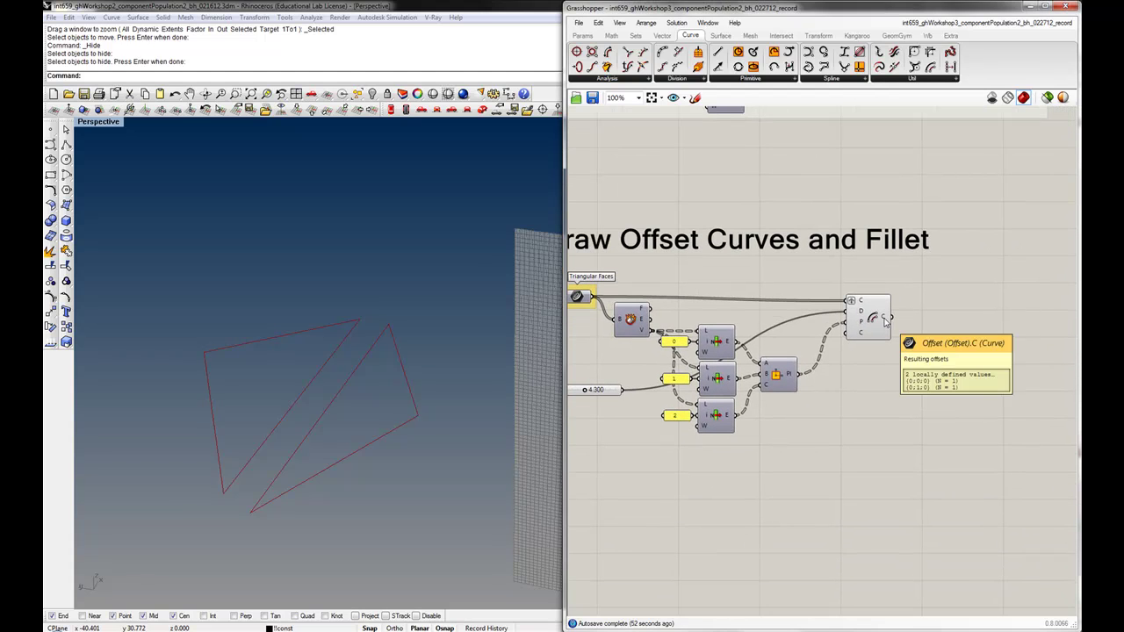
drag(884, 321, 963, 353)
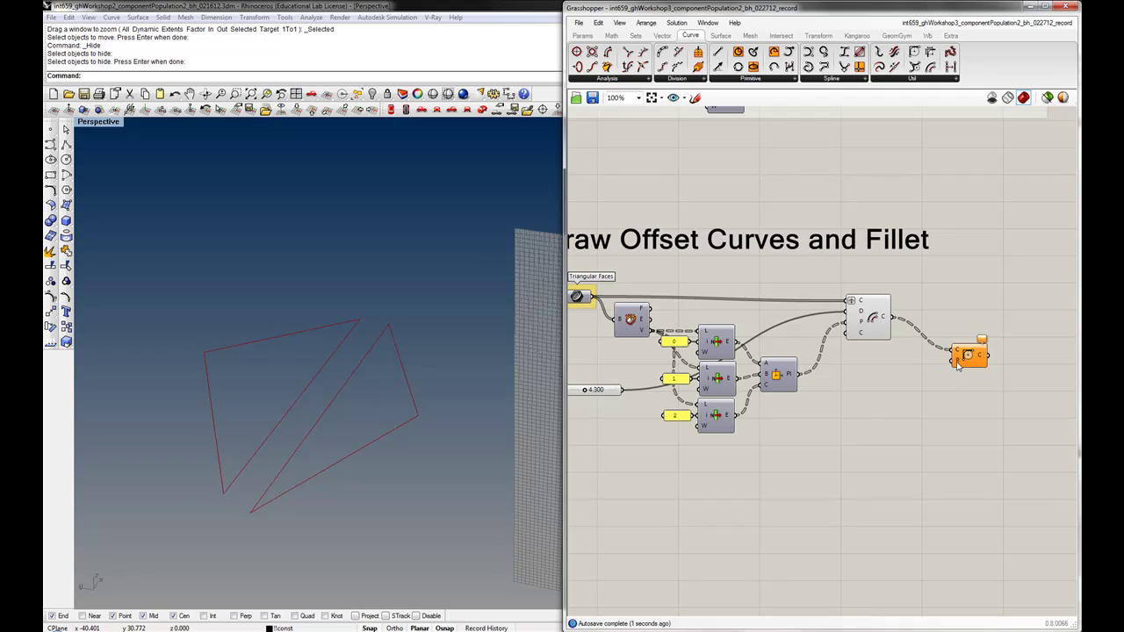
- Duplicate the offset distance slider, feed the copy into the Fillet component's R input and set it to 5.500
right_drag(635, 437, 734, 403)
click(715, 361)
alt+drag(716, 361, 1050, 326)
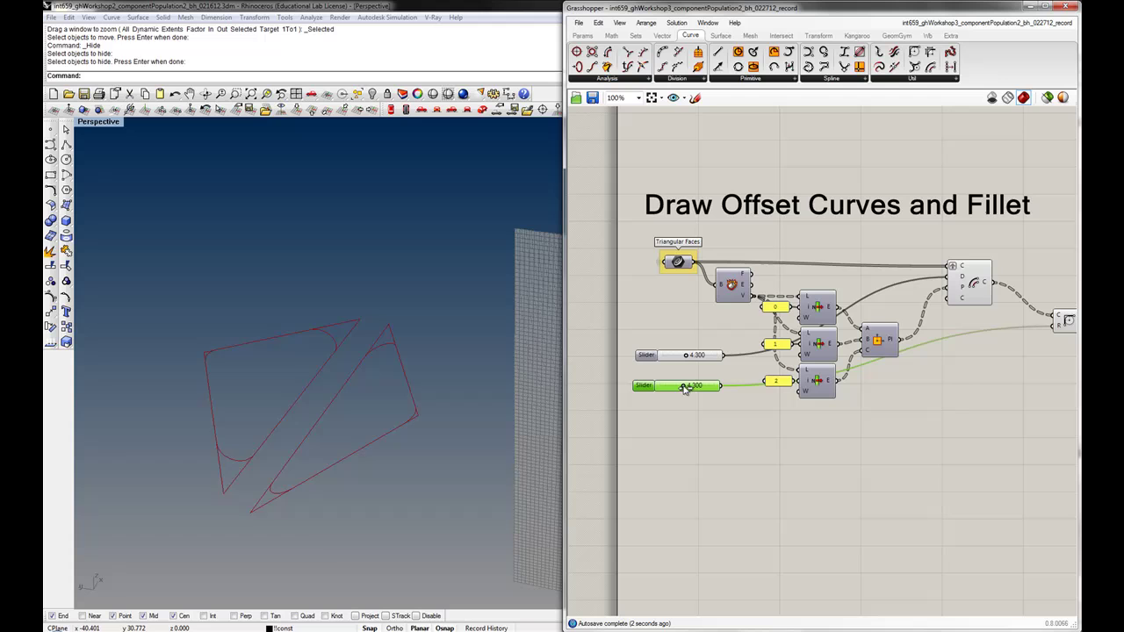
mouse_move(686, 388)
mouse_down()
mouse_move(667, 392)
mouse_move(708, 397)
mouse_move(674, 401)
mouse_move(693, 399)
mouse_up()
- Move the Fillet component lower on the canvas, roughly level with its radius slider
right_drag(730, 435, 683, 436)
scroll(683, 436, down, 2)
drag(957, 343, 960, 378)
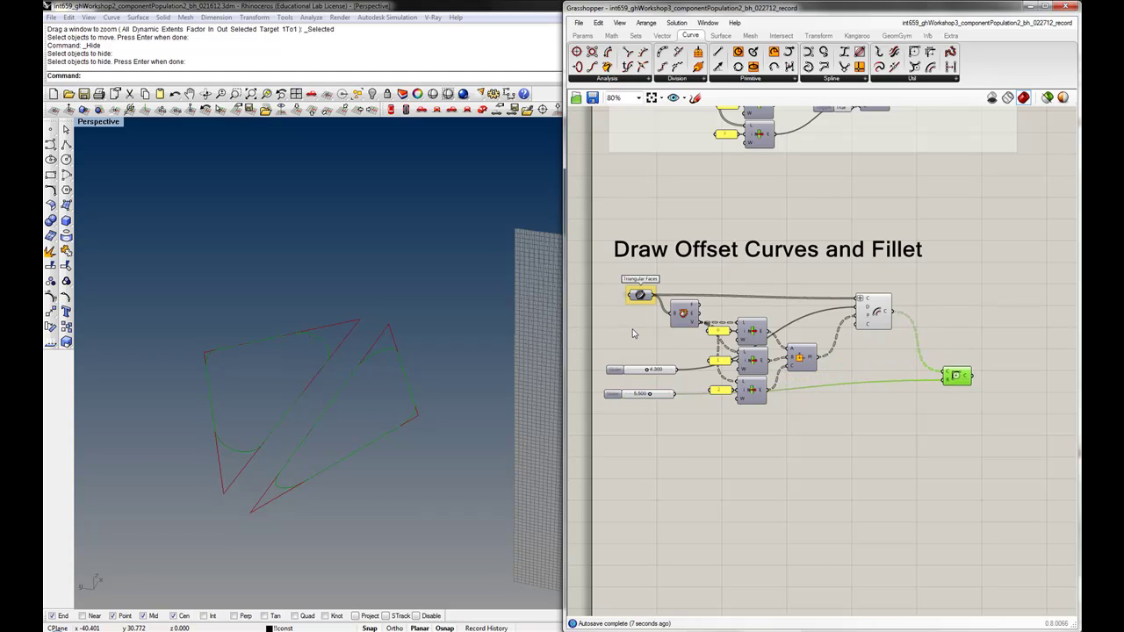
- Make the yellow colour of the Triangular Faces group the default group colour
right_drag(632, 329, 674, 335)
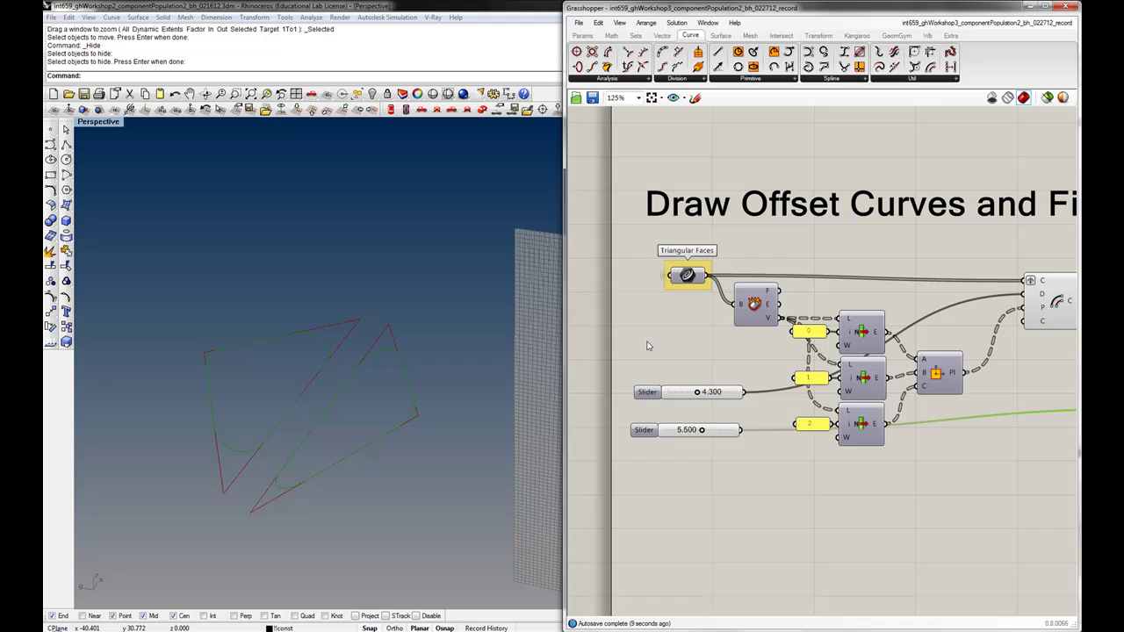
right_drag(640, 350, 663, 336)
right_click(707, 269)
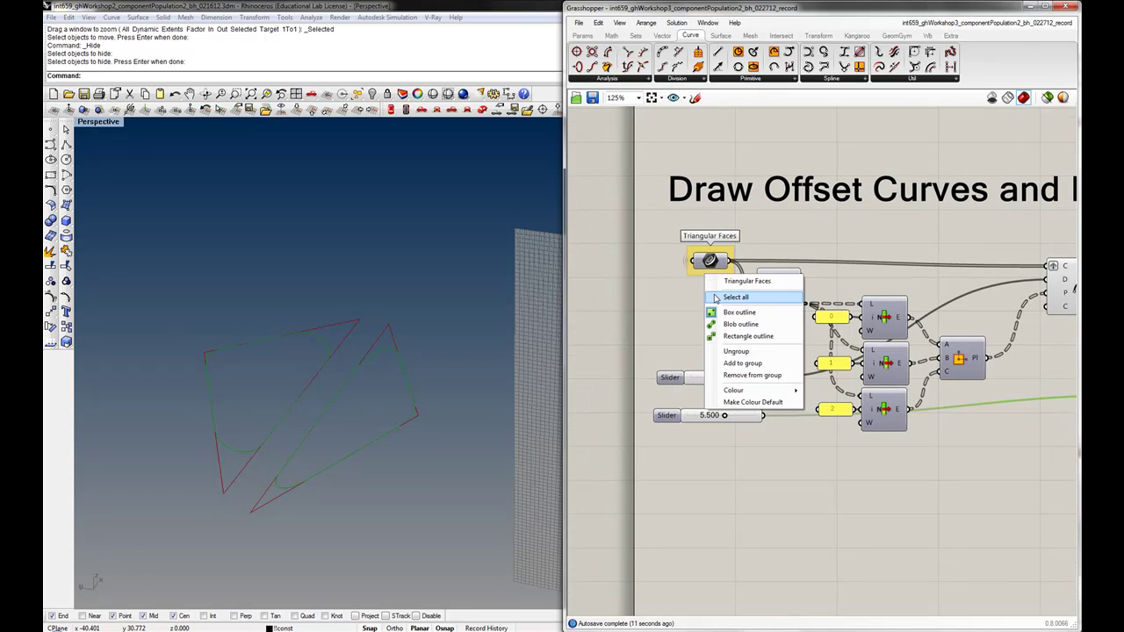
click(738, 404)
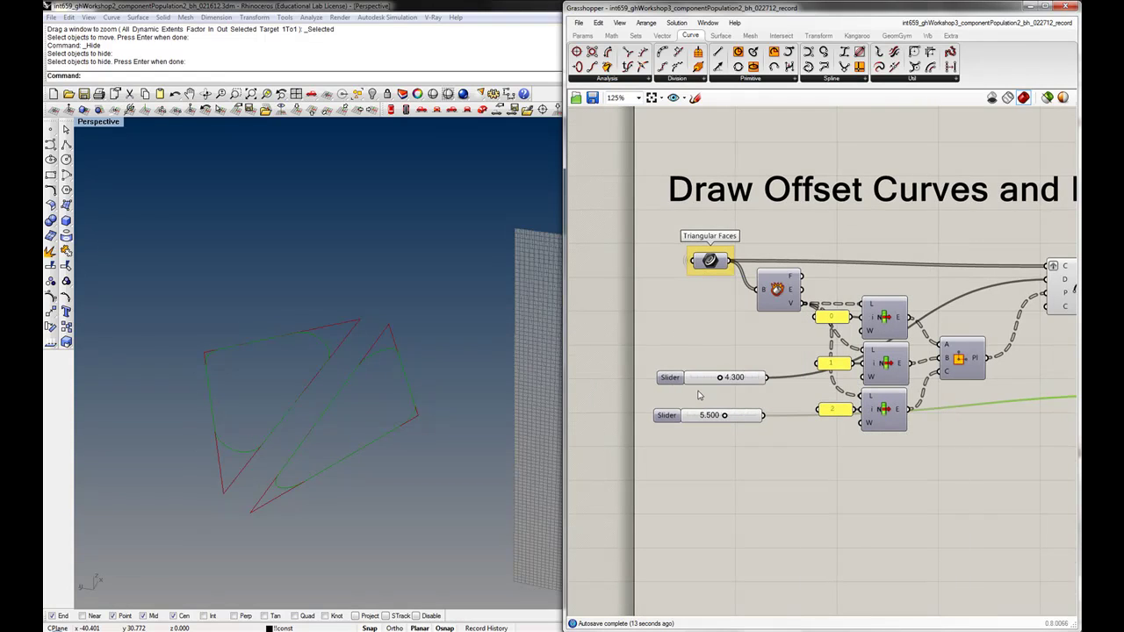
- Group the 4.300 slider on its own and label the group "Offset"
click(694, 381)
key(ctrl+g)
right_click(691, 392)
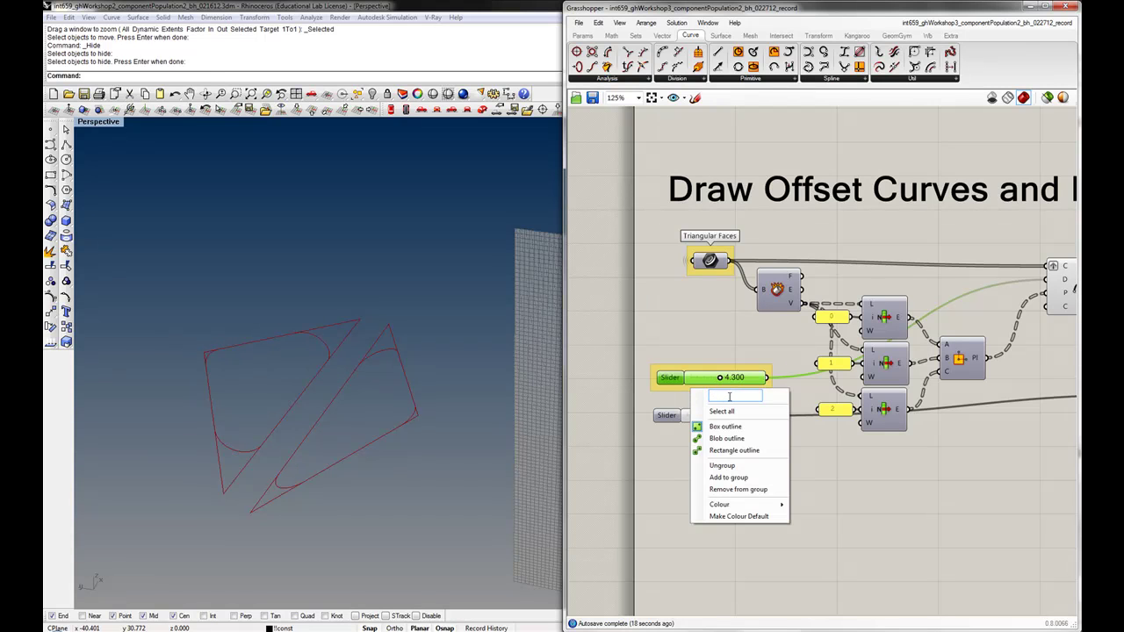
text(Offset)
key(Return)
- Group the 5.500 slider, label the group "Fillet Radius" and move it slightly away from the Offset group
click(755, 416)
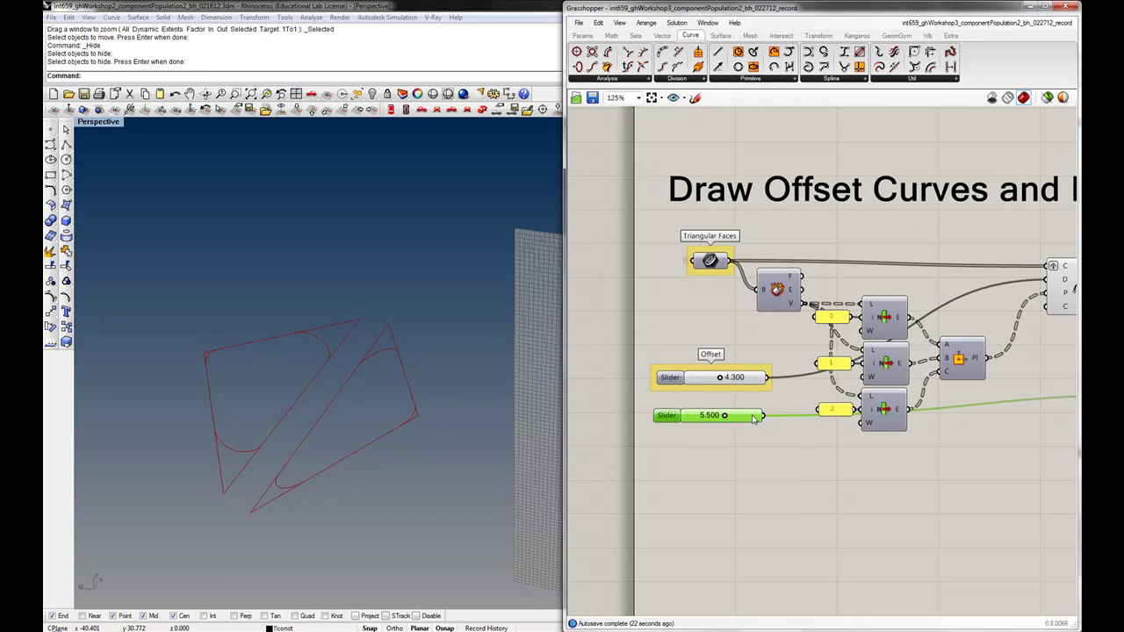
key(ctrl+g)
right_click(746, 409)
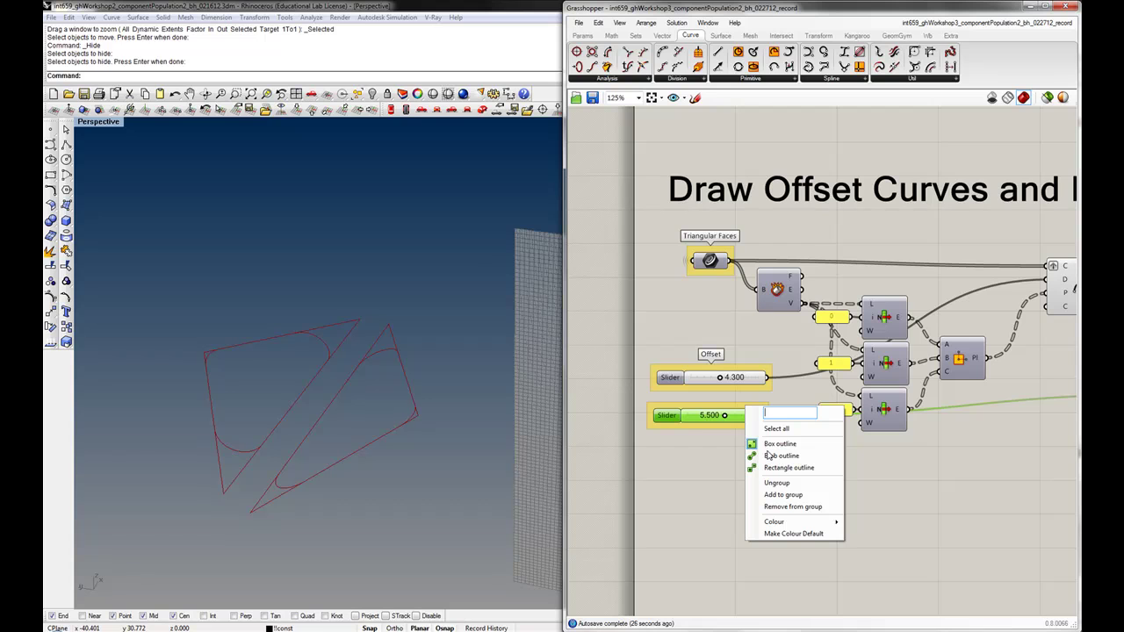
text(Fillet Radius)
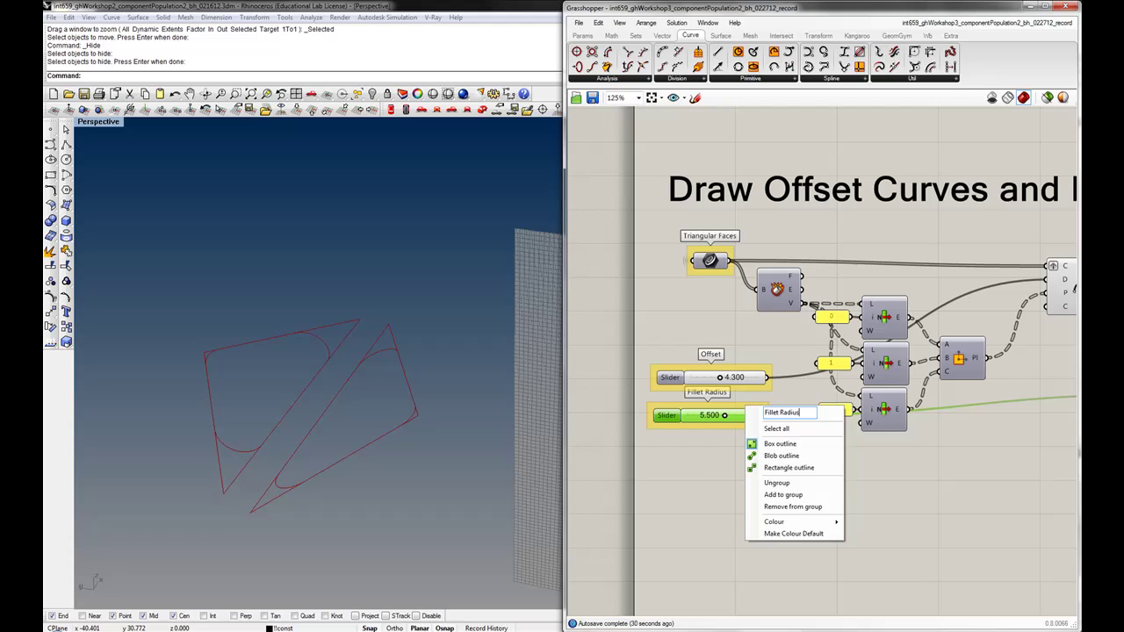
key(Return)
drag(748, 420, 748, 443)
- Shift the components from Brep Components through Offset away from the sliders and move Fillet slightly lower
scroll(746, 439, down, 2)
scroll(737, 429, down, 1)
right_drag(746, 451, 660, 448)
scroll(692, 445, down, 1)
drag(882, 448, 697, 358)
mouse_move(892, 412)
mouse_down()
mouse_move(921, 420)
mouse_move(903, 427)
mouse_up()
click(923, 346)
- Duplicate the grouped Triangular Faces - server curve parameter and place the copy beside the Fillet component
right_drag(923, 344, 844, 410)
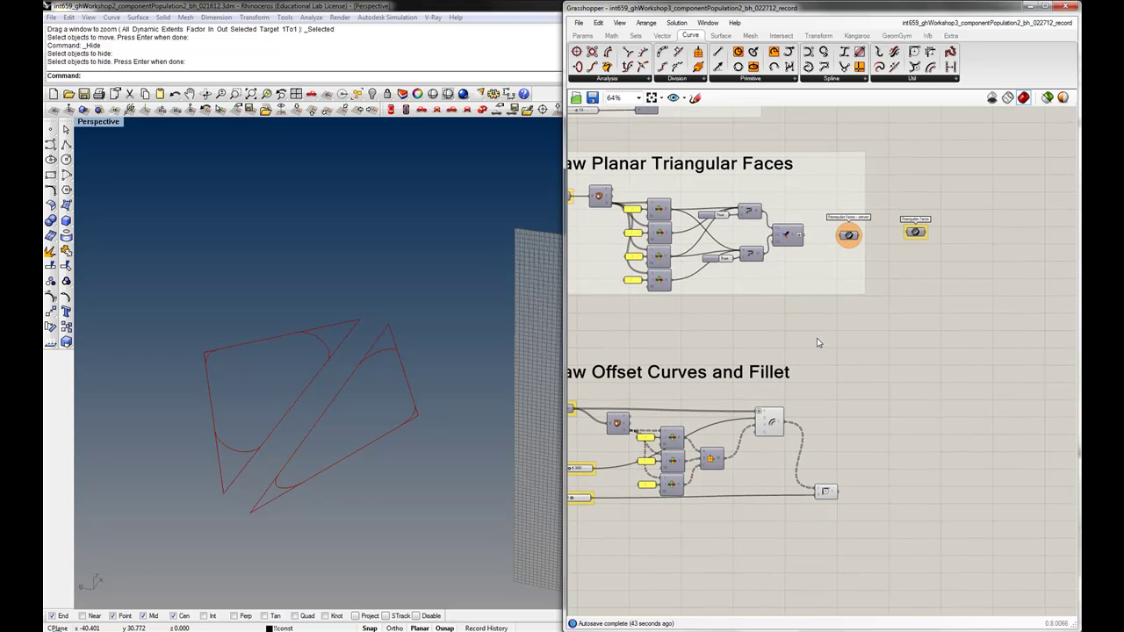
drag(817, 317, 886, 204)
key(ctrl+v)
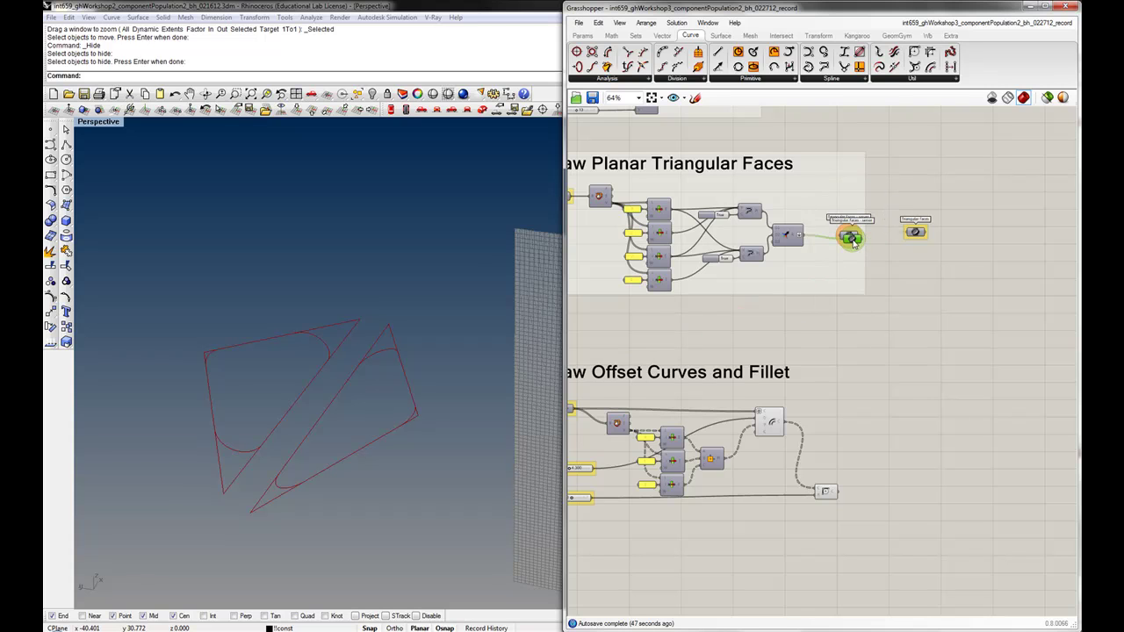
drag(852, 243, 882, 473)
scroll(858, 507, up, 2)
click(868, 500)
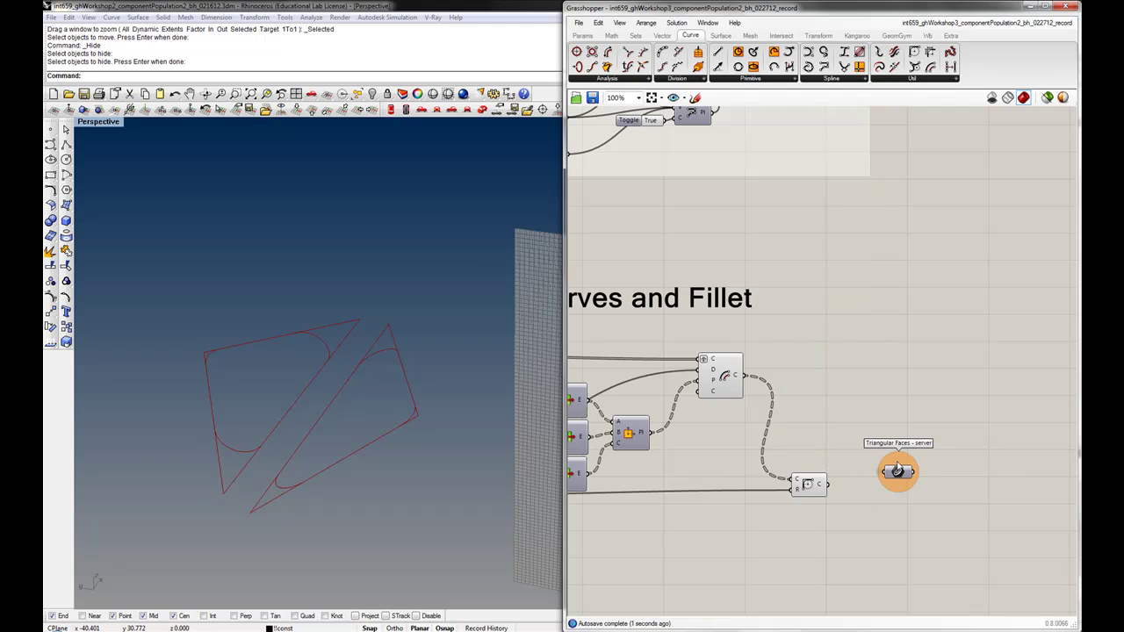
- Rename the copied group "Offset Curves - server" and feed the Fillet output into its curve parameter
right_click(898, 462)
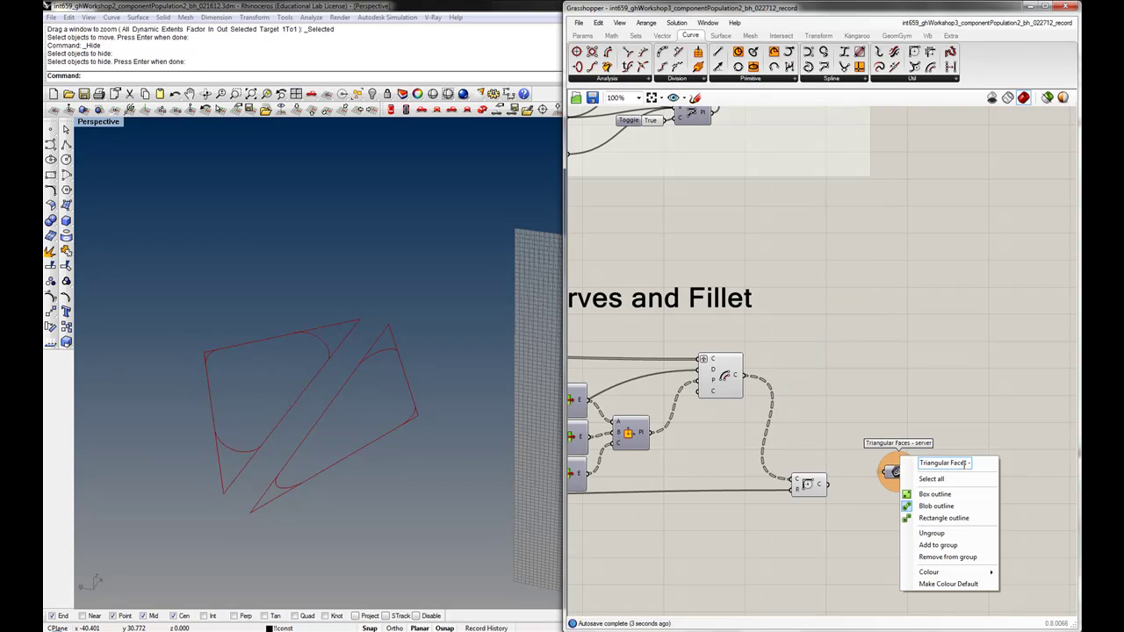
drag(966, 464, 862, 464)
text(Offset C)
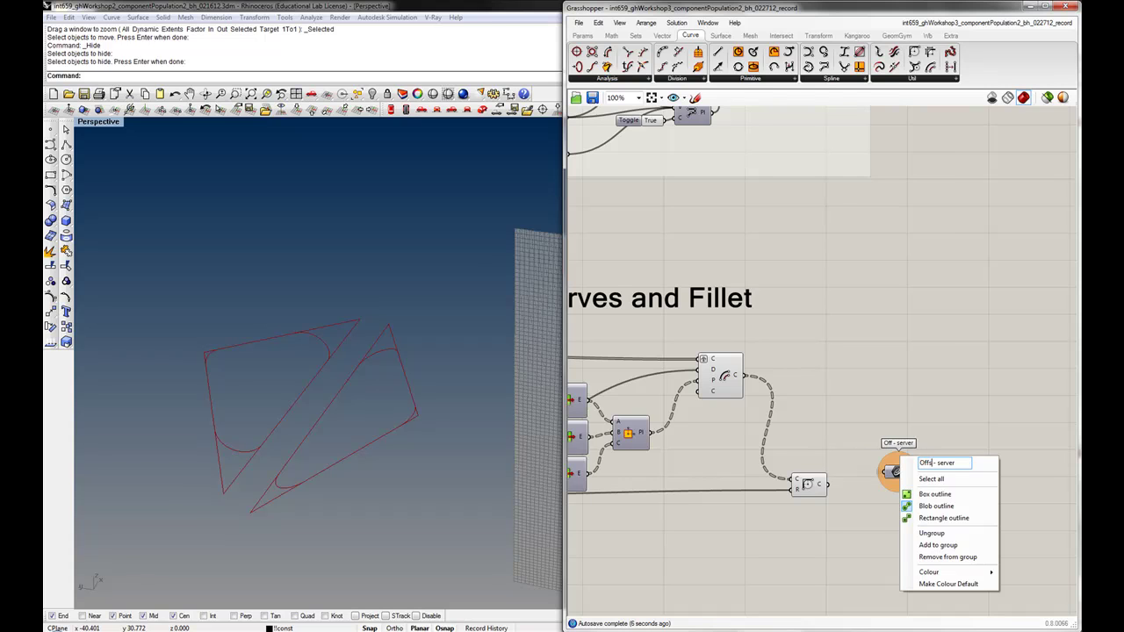
text(urves)
key(Return)
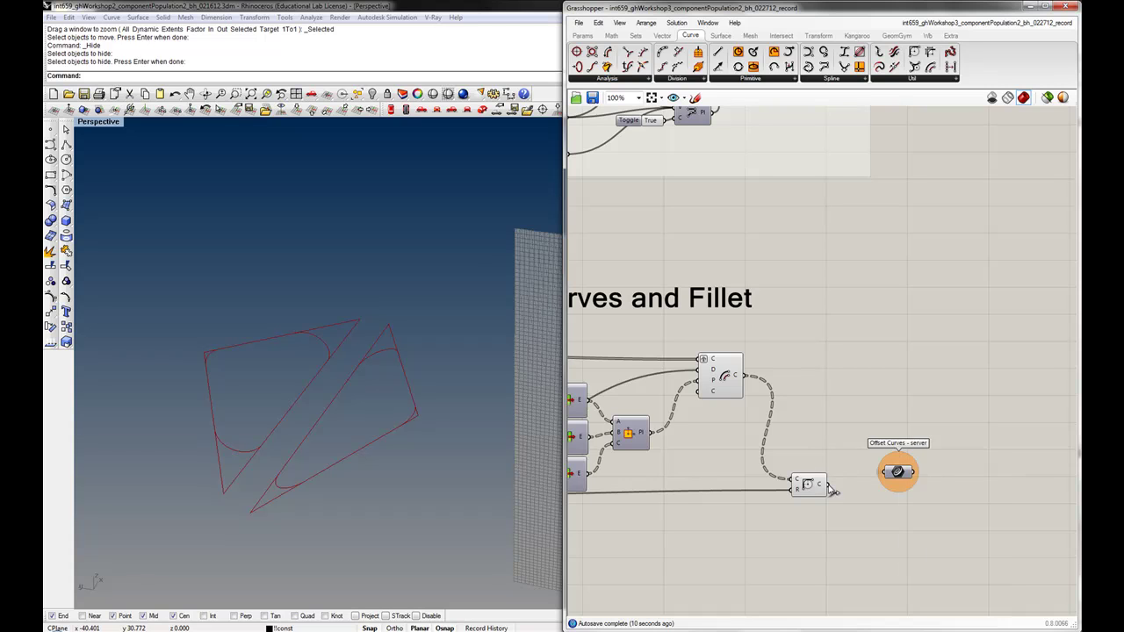
drag(896, 472, 882, 485)
- Flatten the C output of the Fillet component and check the data structure in the server parameters
scroll(882, 486, down, 1)
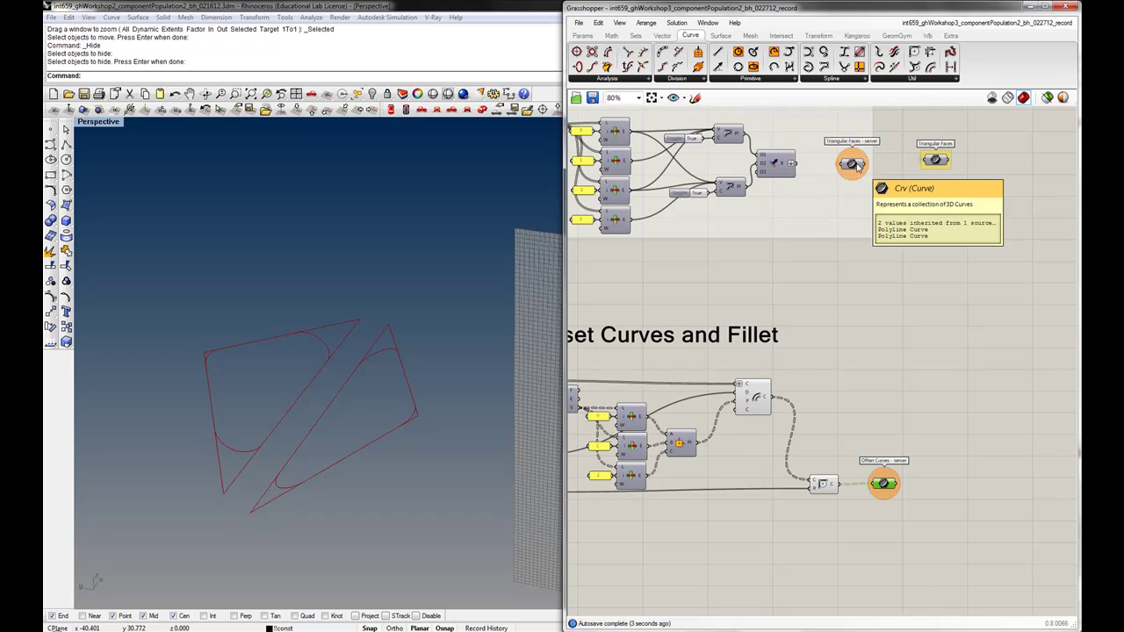
mouse_move(883, 484)
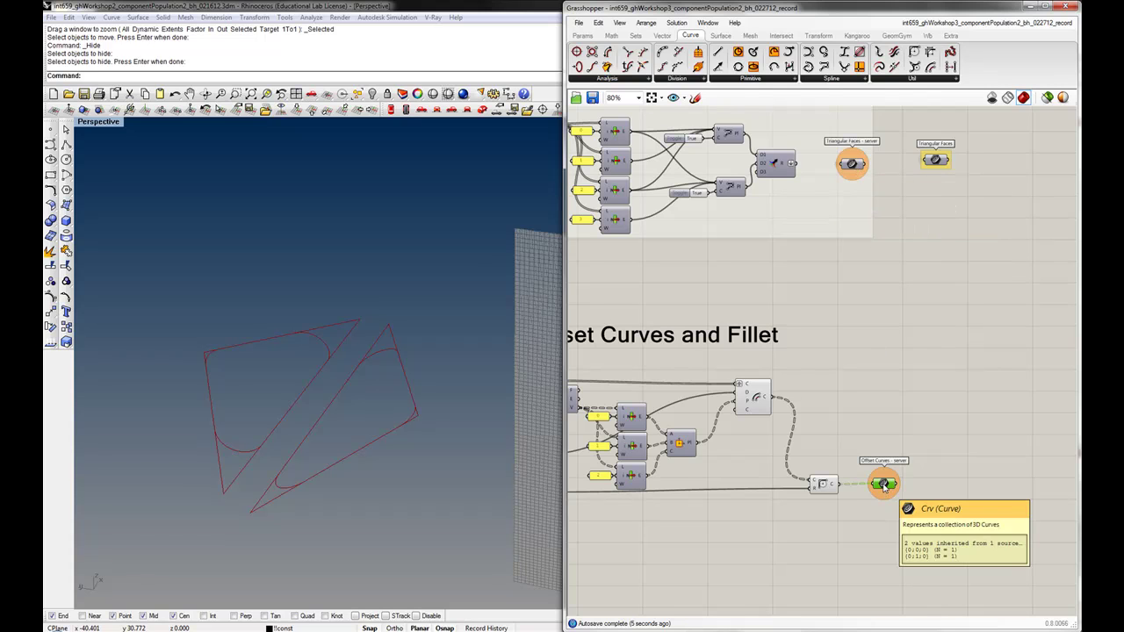
right_click(834, 486)
click(856, 559)
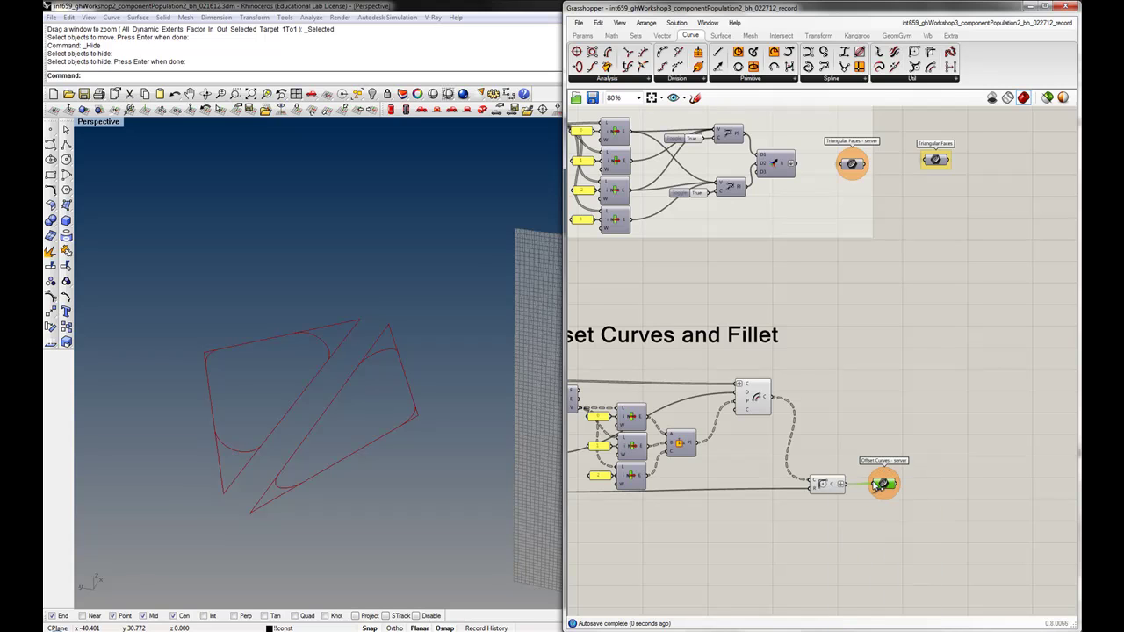
mouse_move(882, 488)
mouse_move(849, 166)
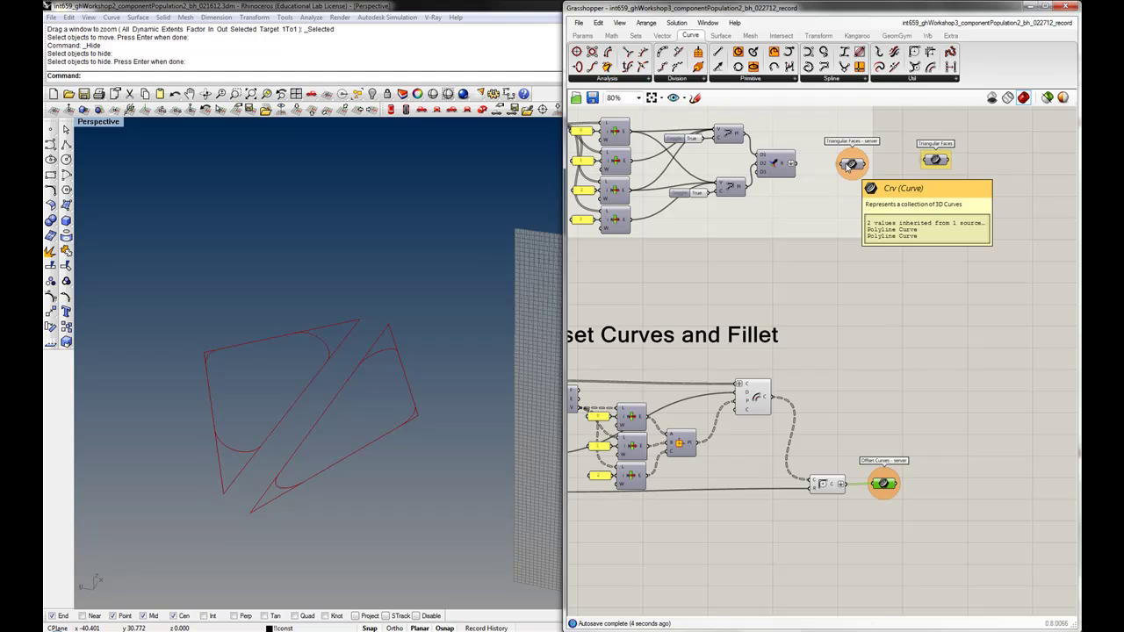
- Feed the subdivided loft surfaces in Create Driving Surfaces into the DrivingSurfaces - server parameter
right_drag(788, 359, 881, 379)
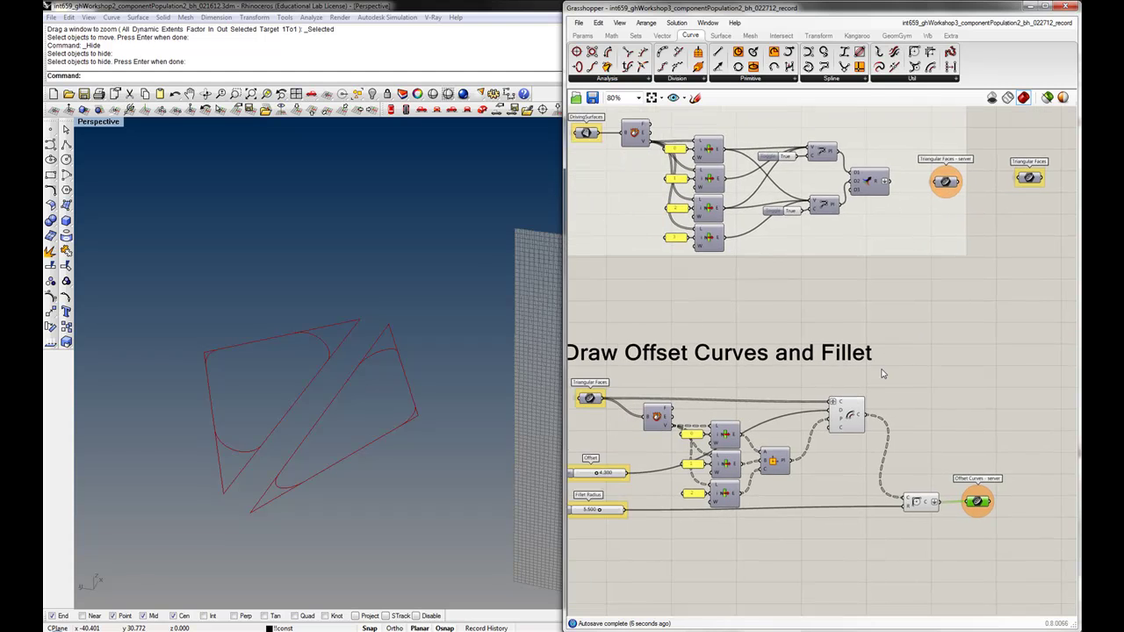
scroll(881, 378, down, 1)
right_drag(330, 347, 293, 419)
scroll(305, 345, down, 15)
scroll(257, 377, down, 5)
right_drag(733, 392, 748, 389)
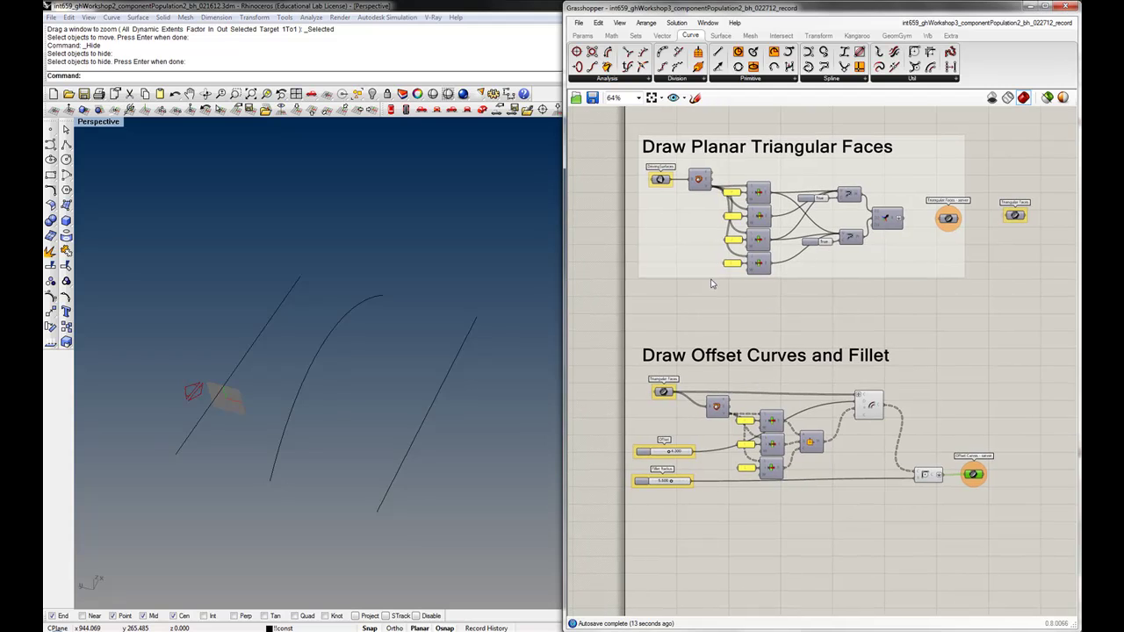
right_drag(702, 279, 738, 452)
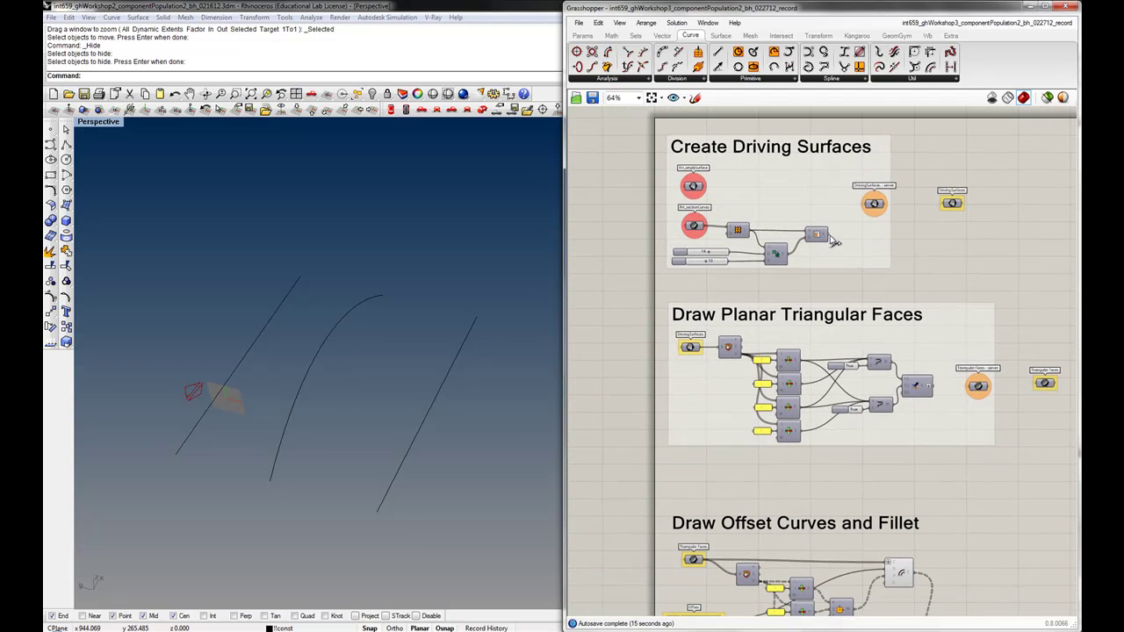
drag(827, 234, 868, 204)
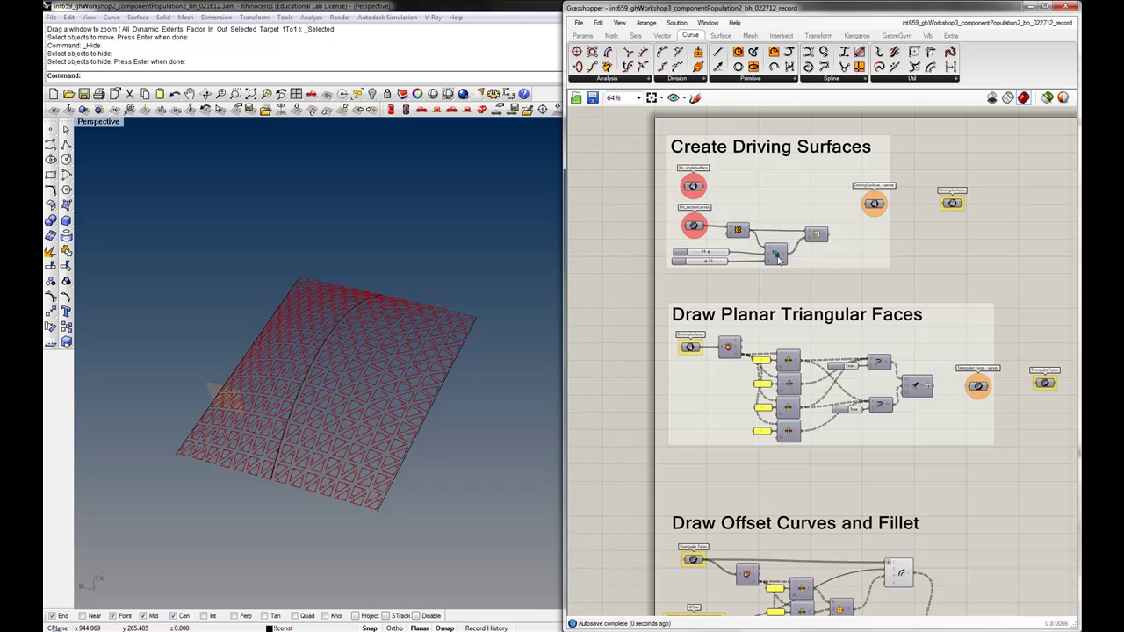
- Turn off the preview of the Offset component in the Draw Offset Curves and Fillet section
right_drag(402, 419, 389, 434)
right_drag(673, 492, 609, 354)
right_drag(862, 386, 852, 343)
click(984, 234)
middle_click(986, 241)
click(1008, 229)
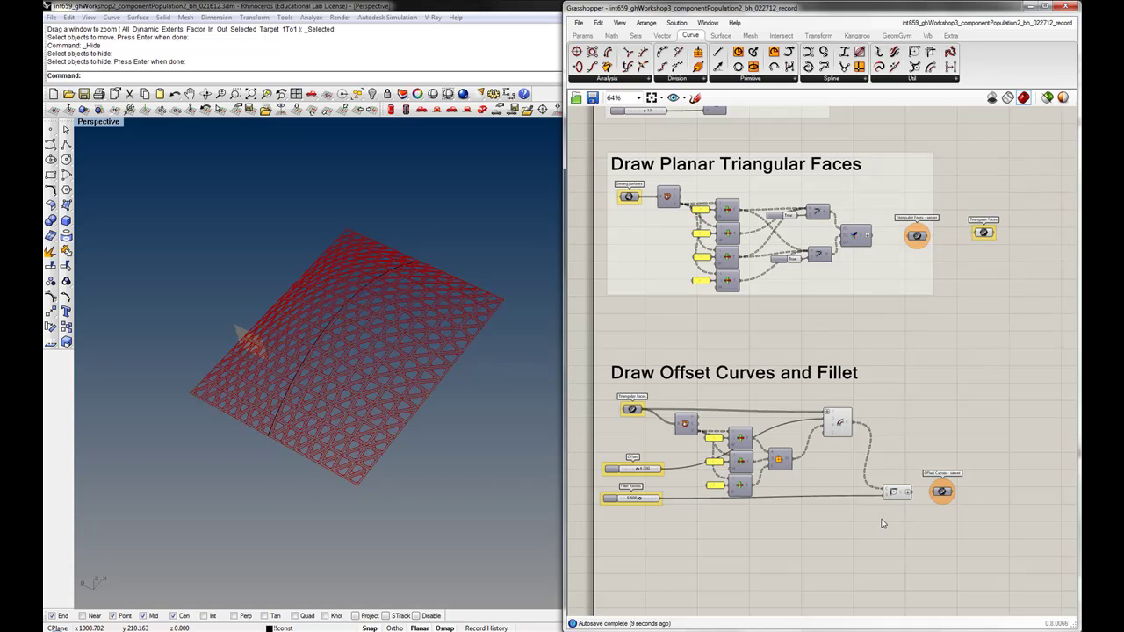
drag(860, 498, 807, 397)
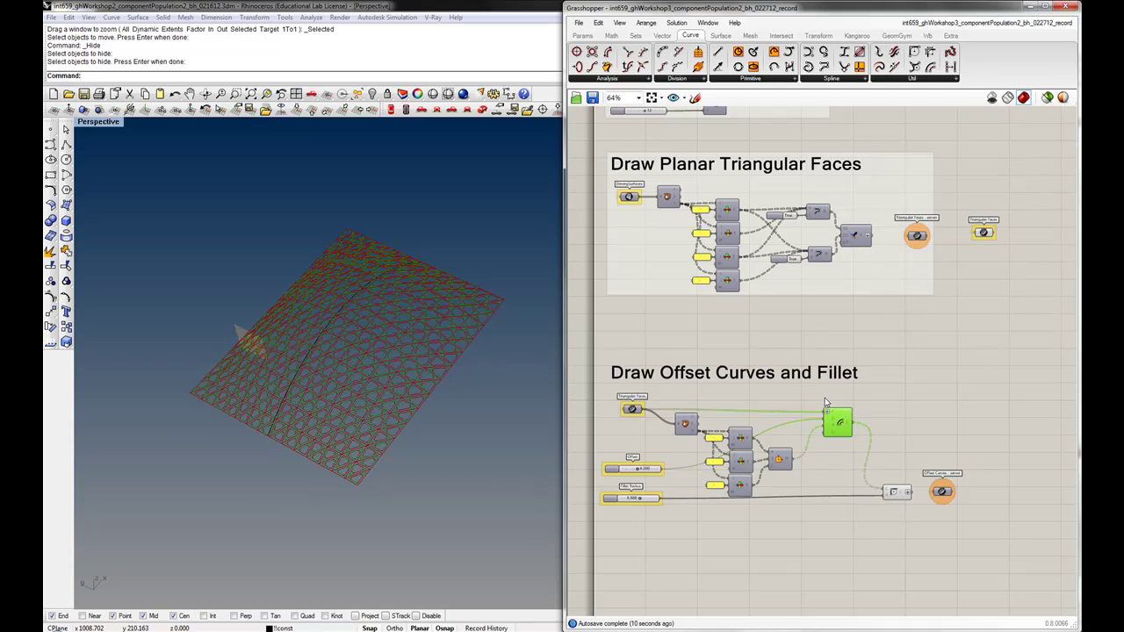
middle_click(841, 447)
click(878, 403)
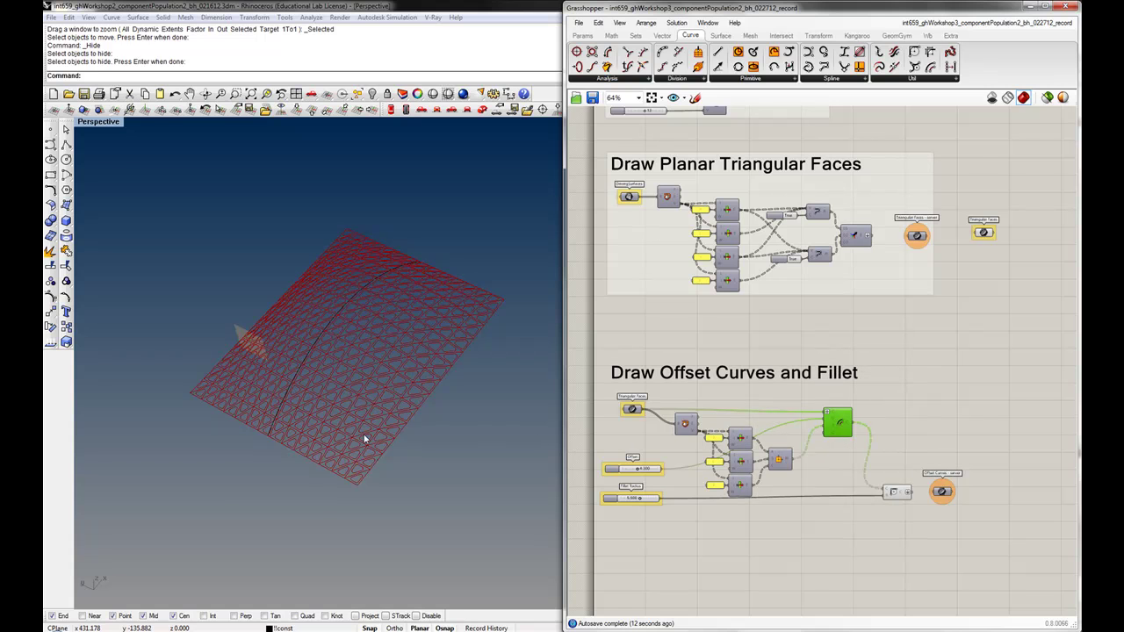
- Adjust the Offset and Fillet Radius sliders to suit the panels of the full lofted surface
scroll(363, 442, up, 3)
shift+right_drag(378, 376, 382, 418)
scroll(383, 427, down, 1)
scroll(645, 481, up, 2)
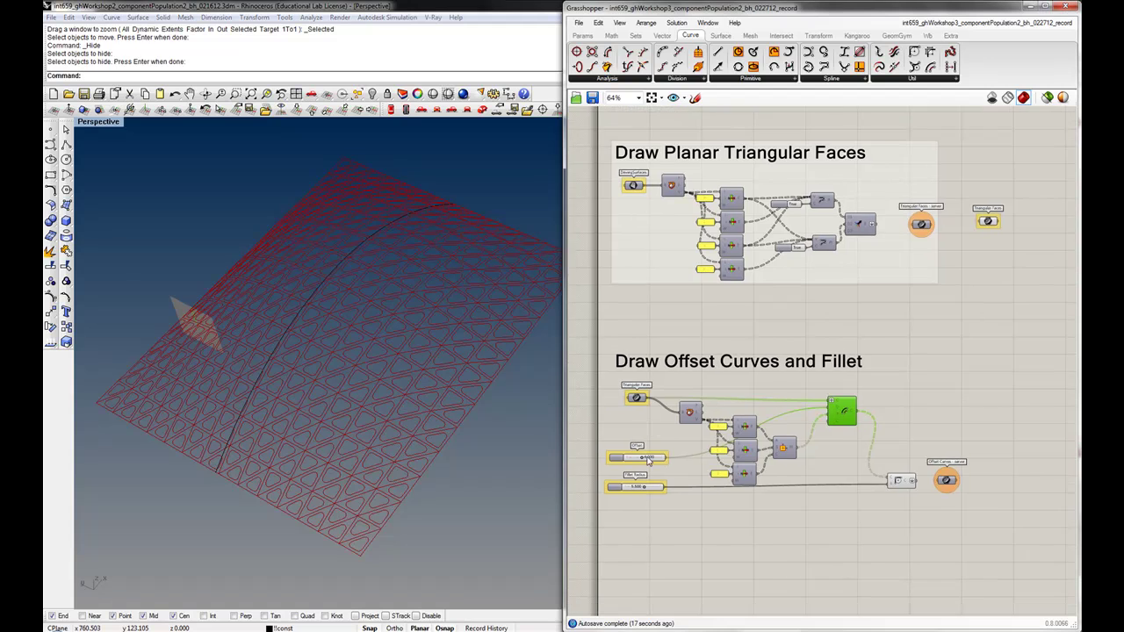
drag(641, 462, 632, 496)
scroll(781, 470, down, 1)
scroll(876, 483, up, 2)
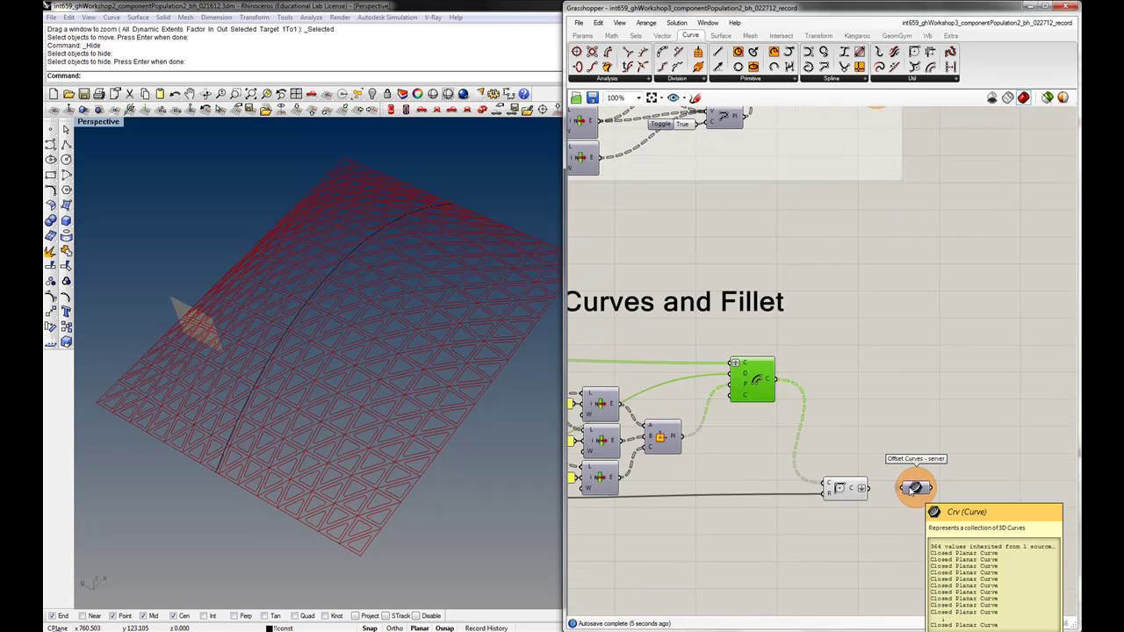
- Switch the DrivingSurfaces - server input to RH_singleSurface and back to the subdivided loft surfaces
scroll(913, 488, down, 3)
right_drag(696, 171, 714, 259)
scroll(698, 230, up, 2)
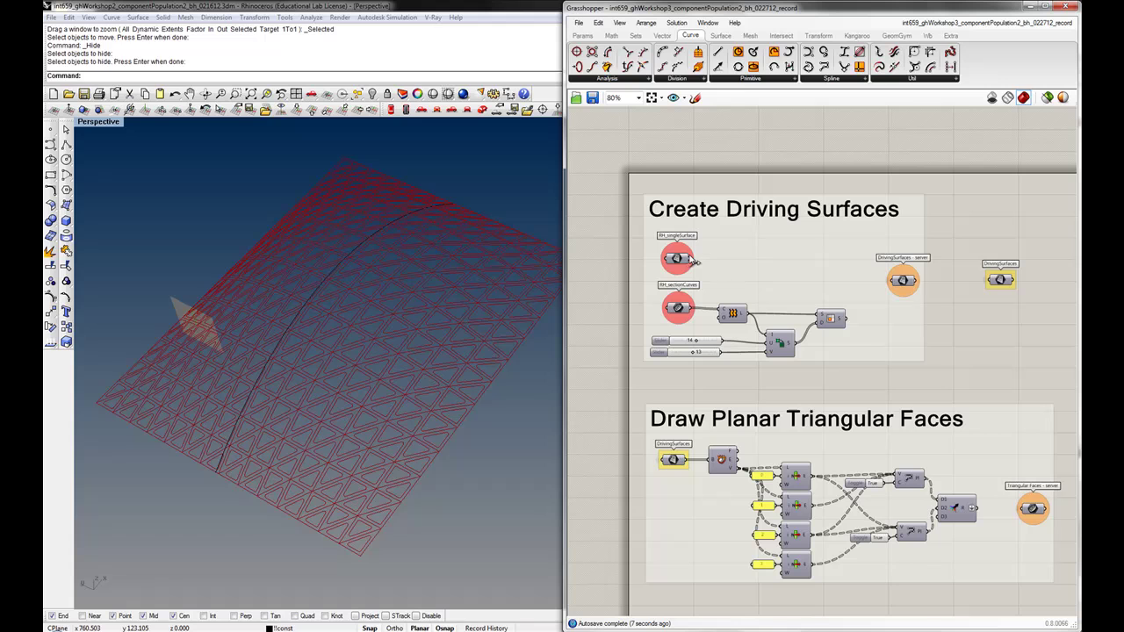
drag(694, 261, 893, 284)
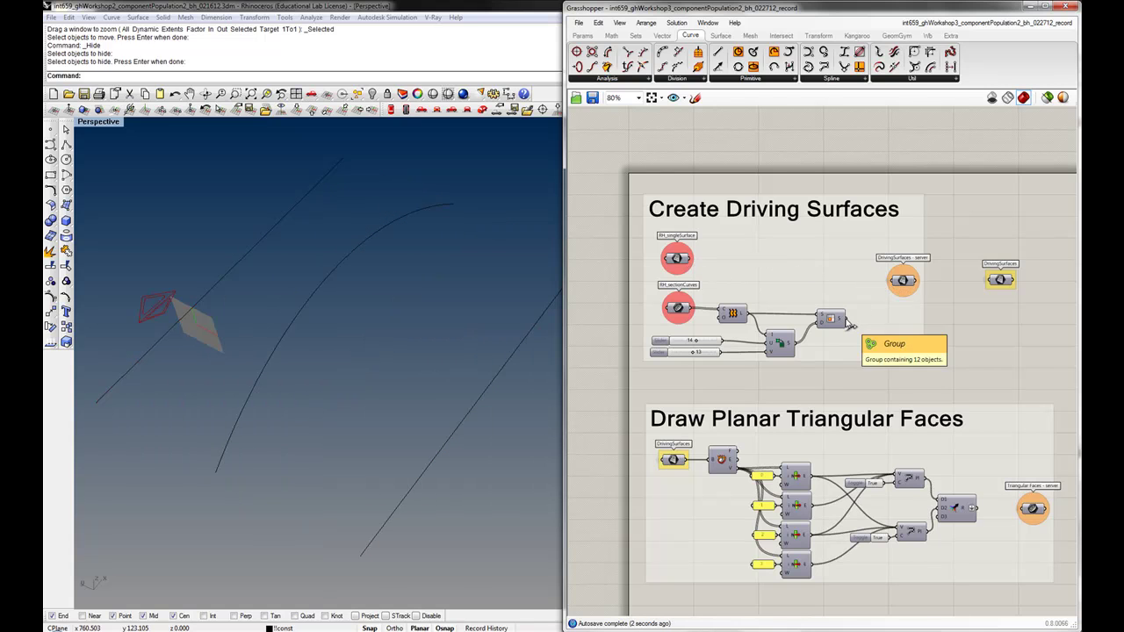
drag(845, 320, 891, 281)
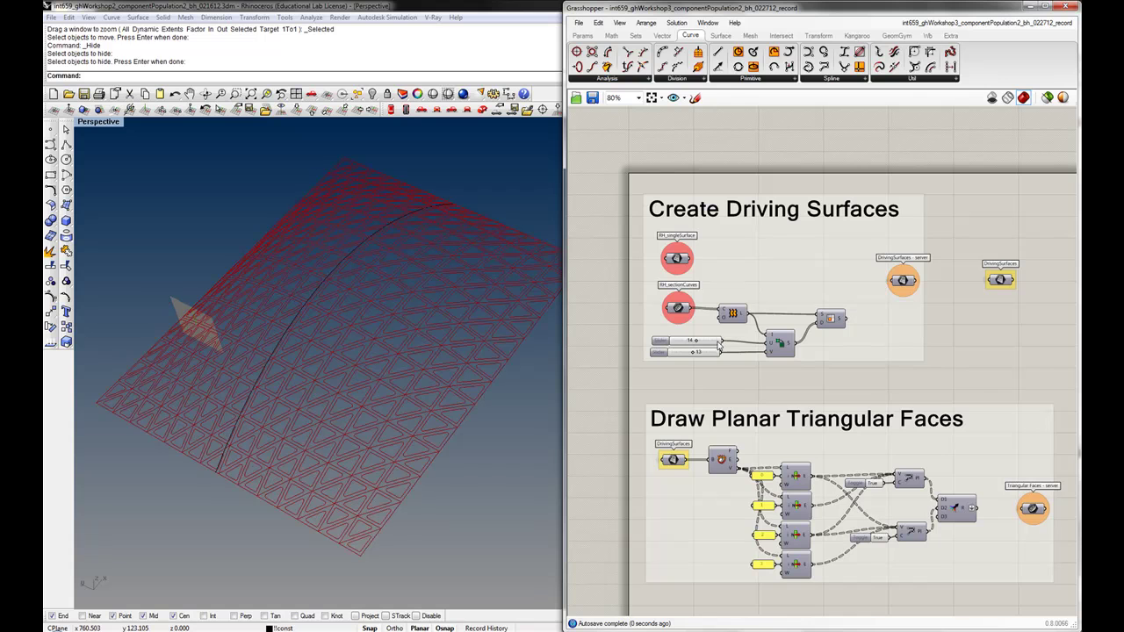
- Set the slider driving the U divisions of the lofted surface to 13
drag(694, 342, 690, 342)
scroll(708, 382, up, 5)
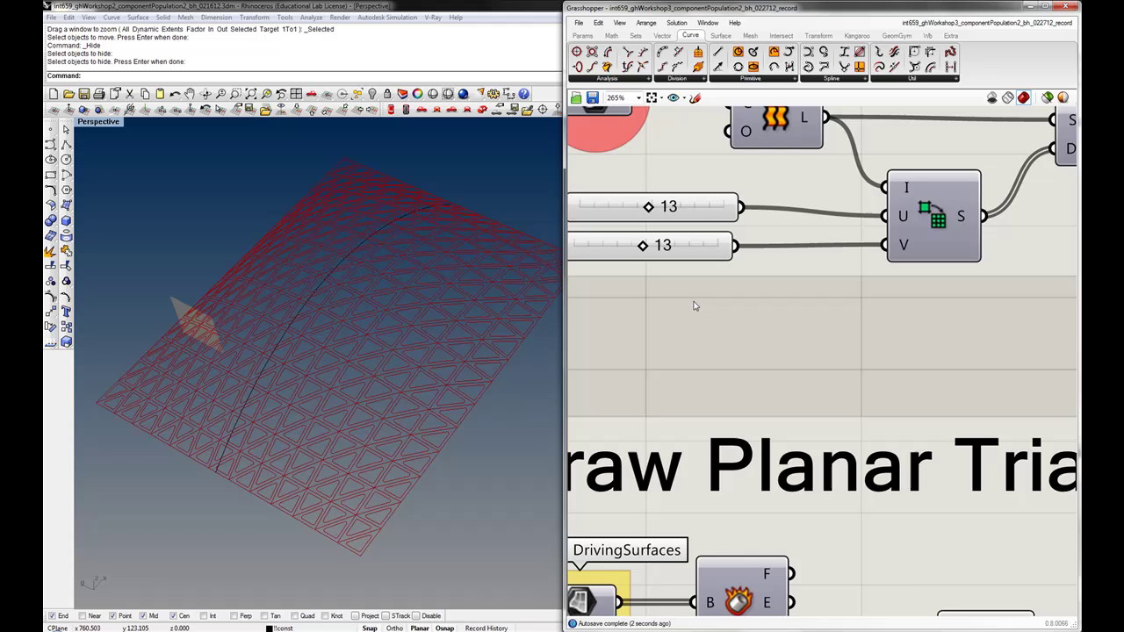
- Duplicate the grouped Offset Curves - server parameter beside the original and feed the original's output into the copy
scroll(703, 439, down, 7)
mouse_move(703, 449)
ctrl+right_down()
mouse_move(711, 477)
mouse_move(705, 354)
ctrl+right_up()
ctrl+right_drag(726, 419, 721, 387)
click(811, 415)
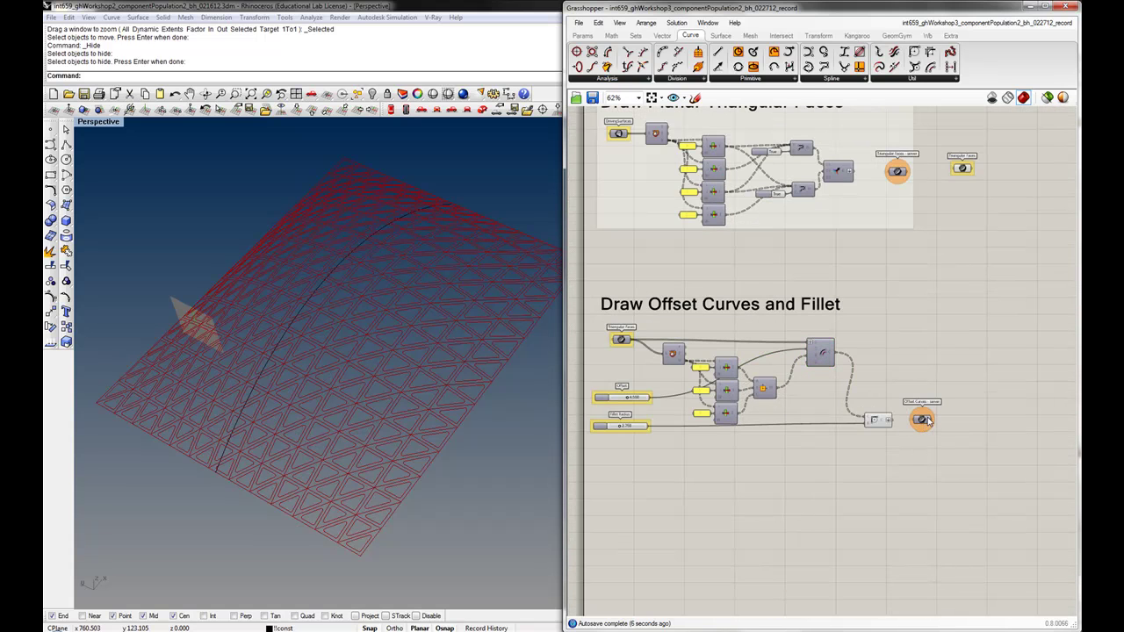
click(921, 420)
scroll(913, 434, up, 3)
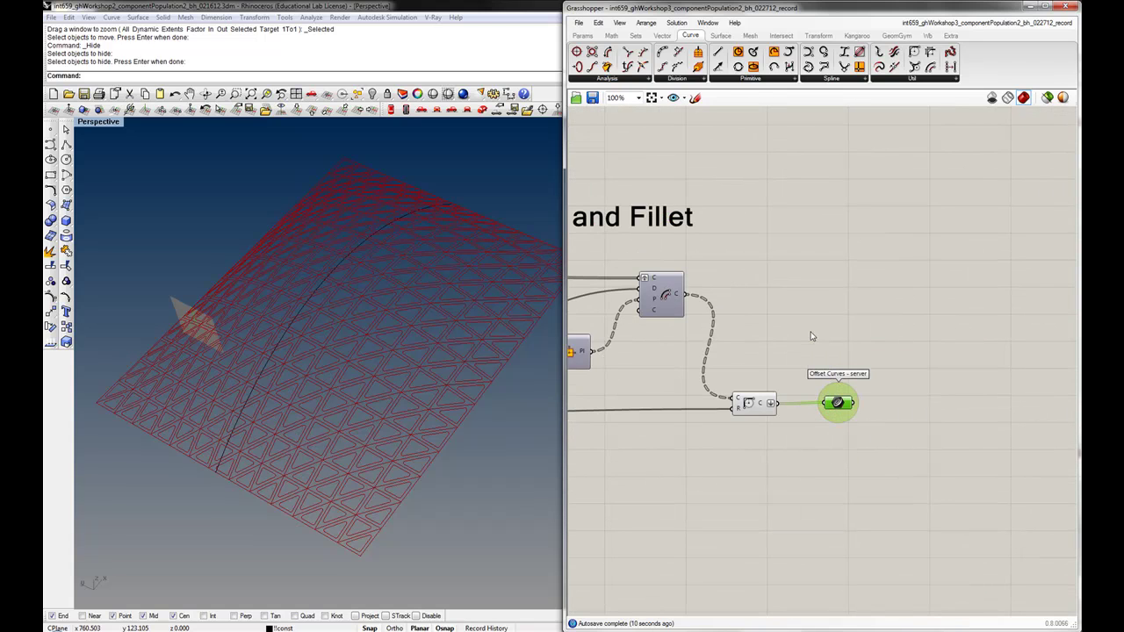
key(ctrl+v)
alt+drag(848, 408, 957, 406)
click(898, 444)
drag(854, 403, 954, 391)
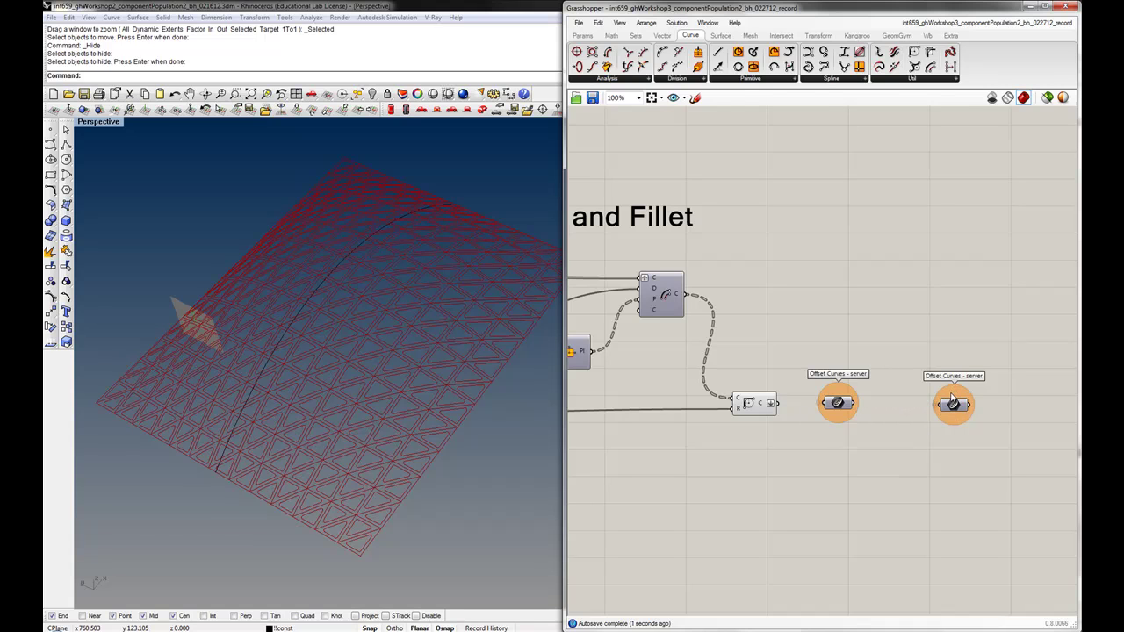
right_click(954, 397)
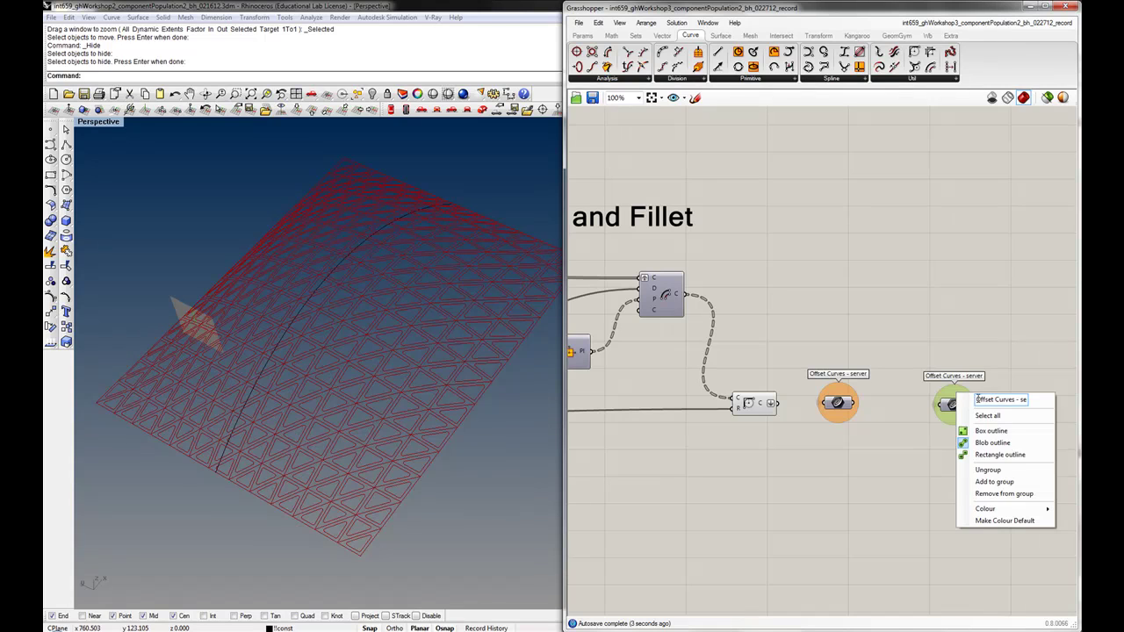
drag(976, 399, 1010, 401)
click(995, 377)
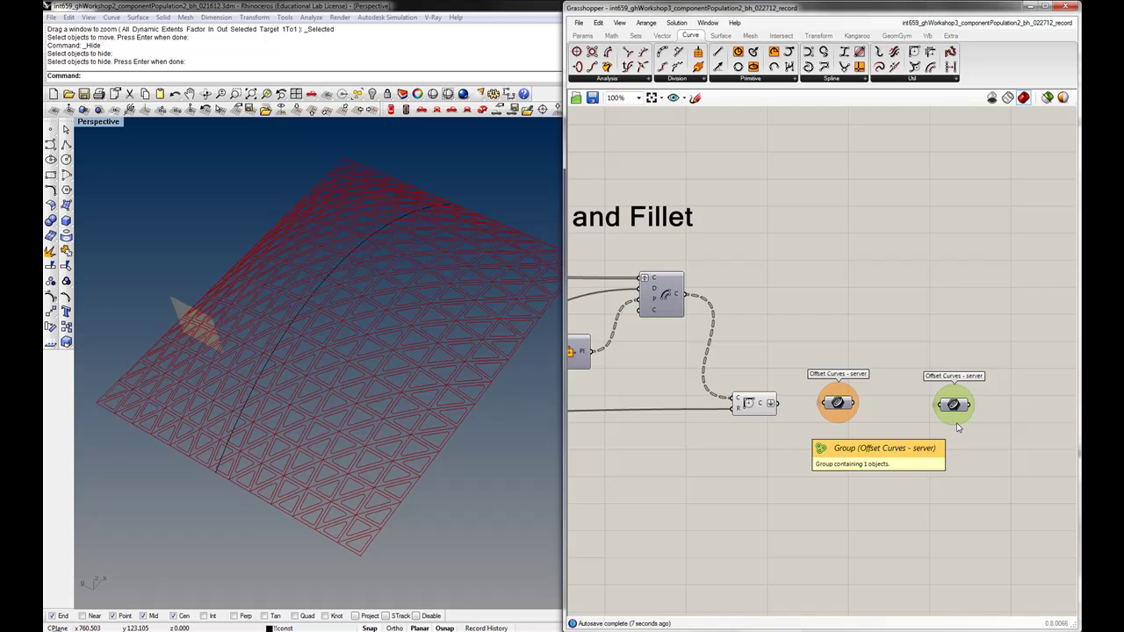
- Remove the blob group around the copied curve parameter and regroup it using the yellow box style of the Triangular Faces group as default
key(Delete)
right_drag(896, 331, 795, 388)
scroll(797, 389, down, 2)
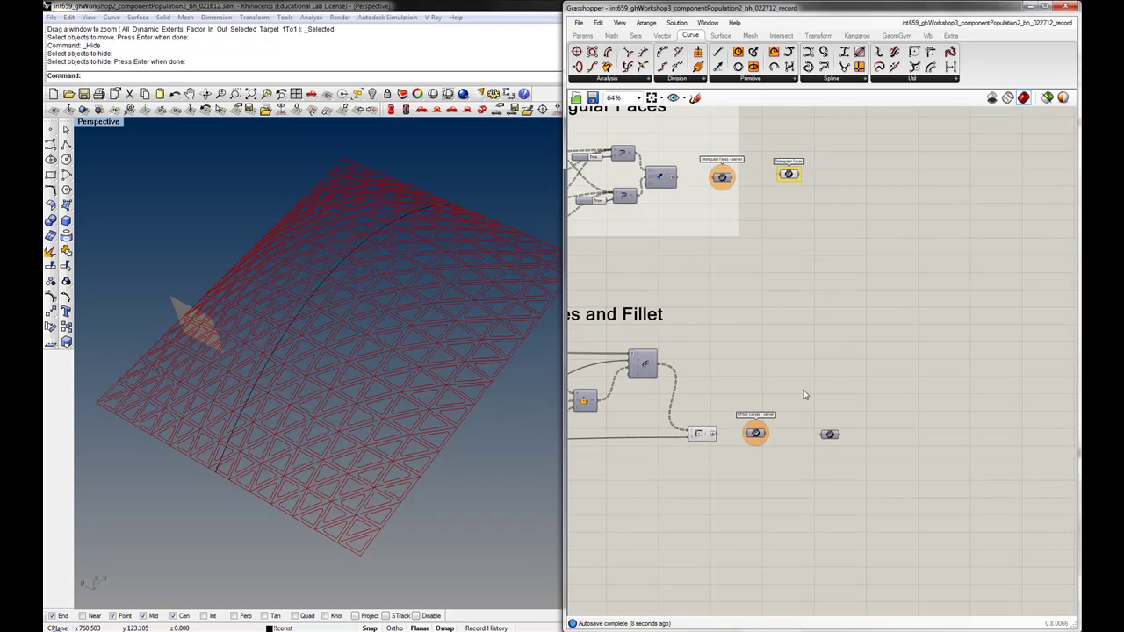
right_click(792, 184)
click(830, 309)
click(832, 435)
scroll(832, 436, up, 3)
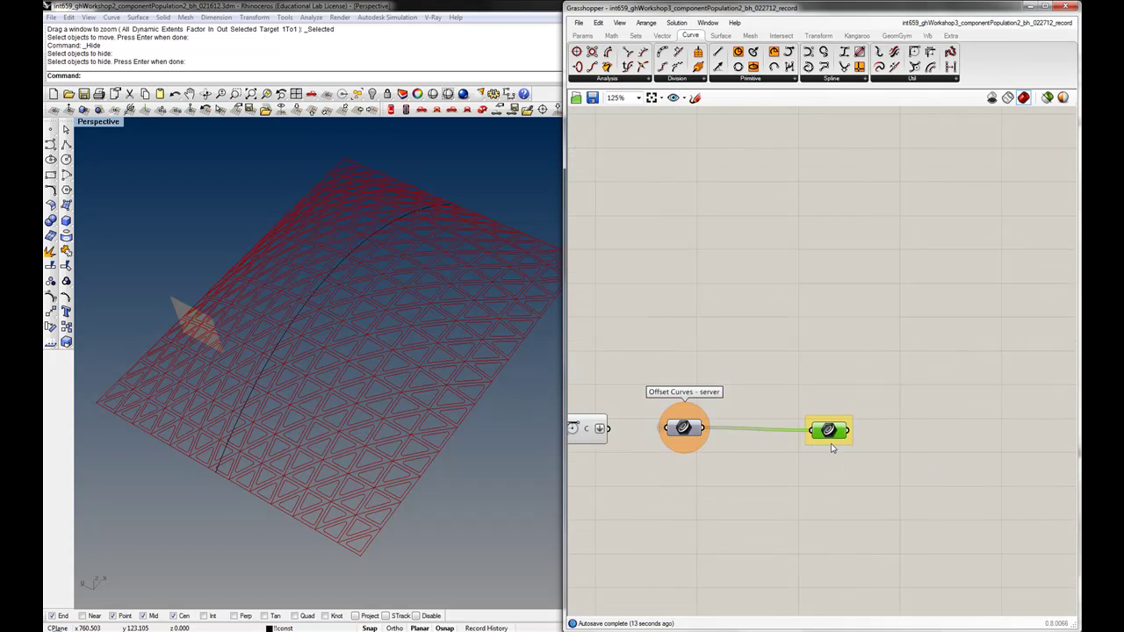
- Name the copied parameter's group Offset Curves and move it closer to the Offset Curves - server parameter
right_click(833, 447)
text(Offset Curves)
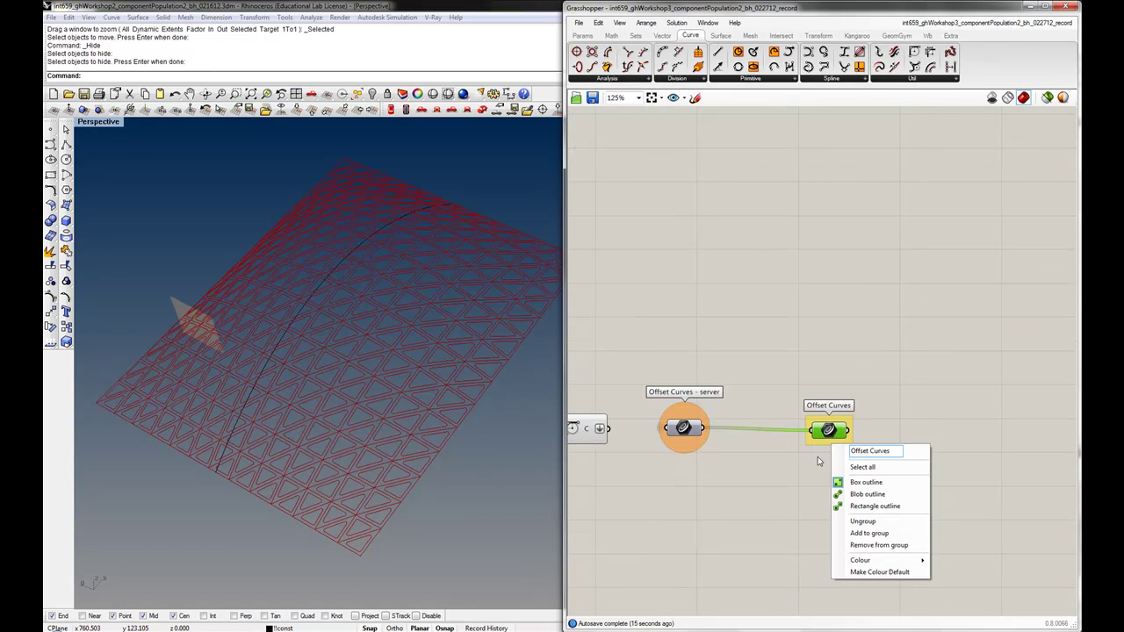
key(Return)
drag(835, 429, 800, 428)
- Turn off the preview of the Fillet component and turn on the preview of the grouped Offset Curves parameter
scroll(830, 450, down, 3)
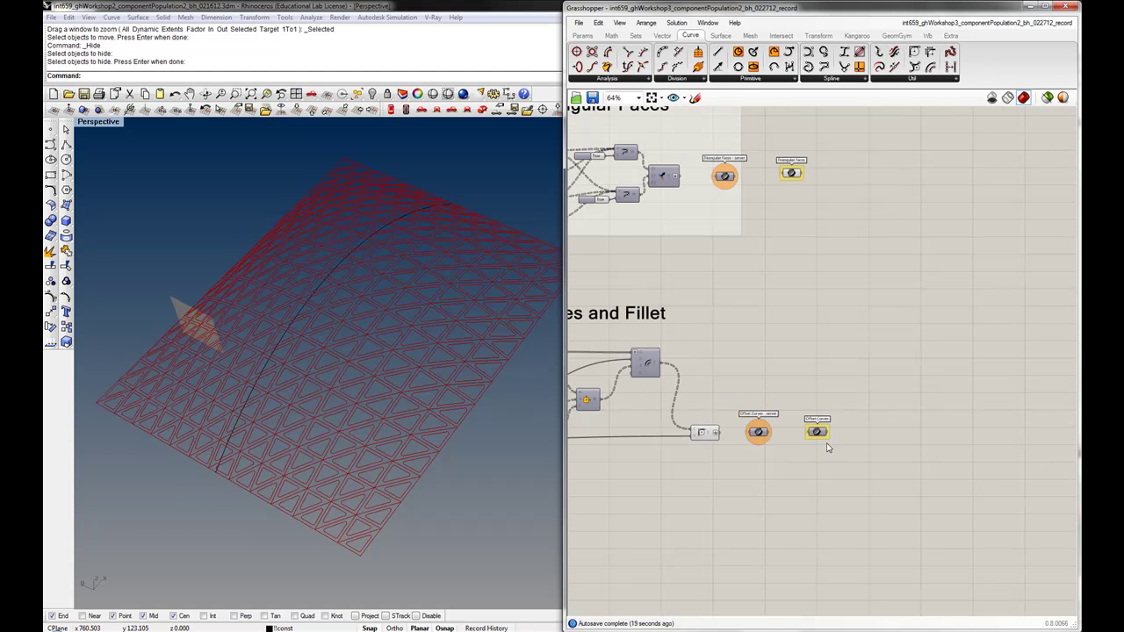
right_drag(789, 269, 916, 291)
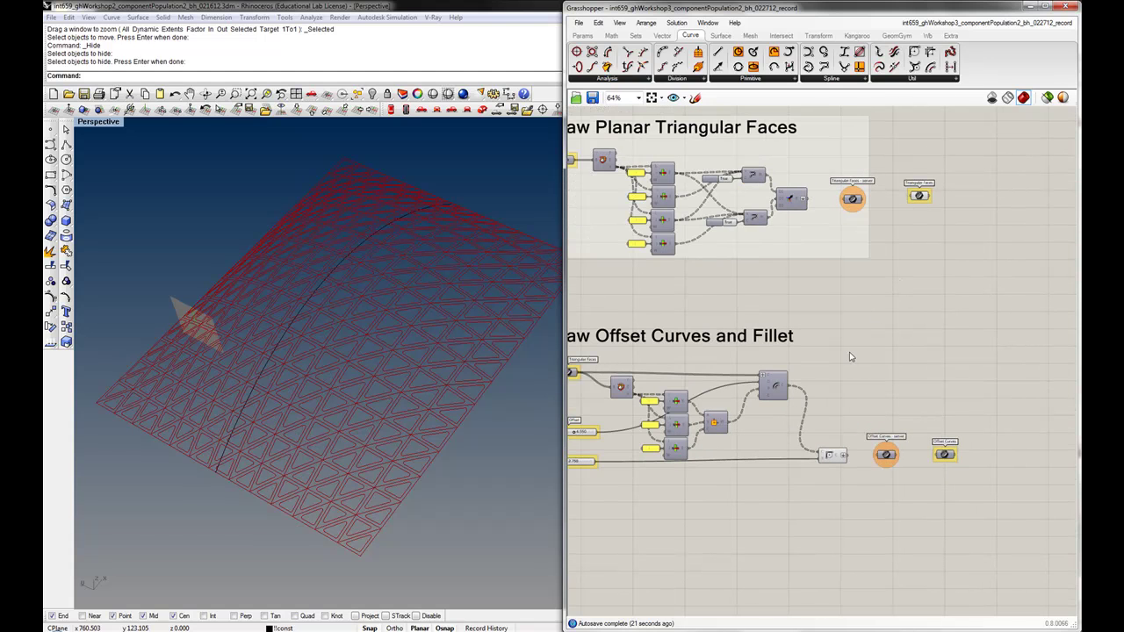
click(834, 462)
middle_click(834, 462)
click(867, 426)
click(926, 247)
click(944, 454)
middle_click(944, 454)
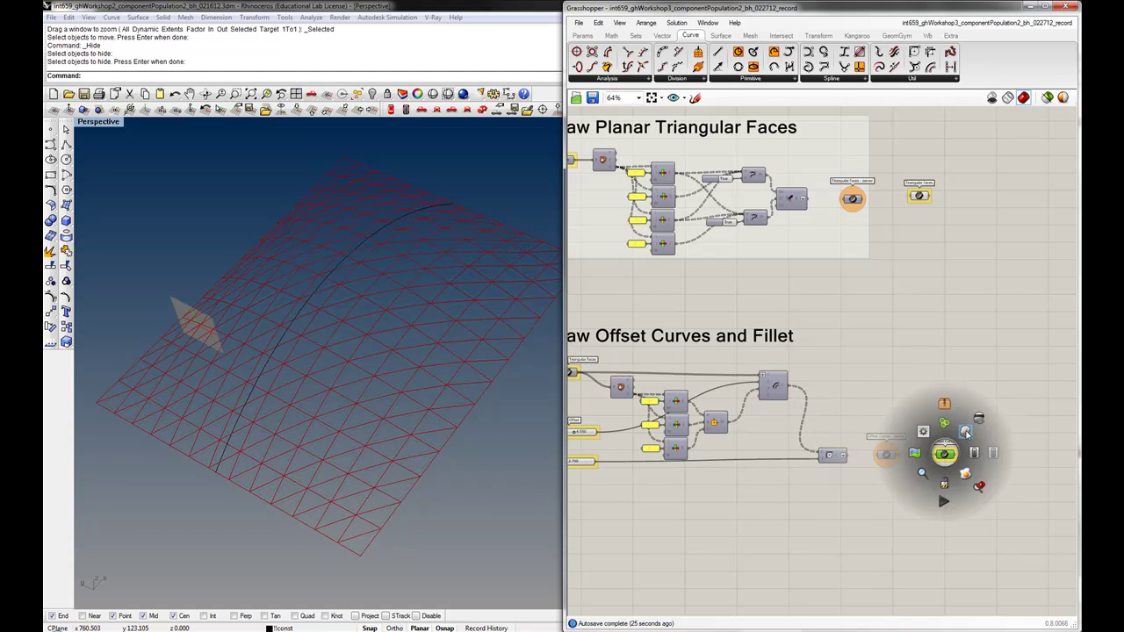
click(966, 434)
click(852, 399)
right_drag(439, 389, 468, 411)
- Make the Draw Planar Triangular Faces group's style the default and group all Draw Offset Curves and Fillet components, including their title and server parameter
right_drag(734, 412, 806, 416)
right_click(786, 263)
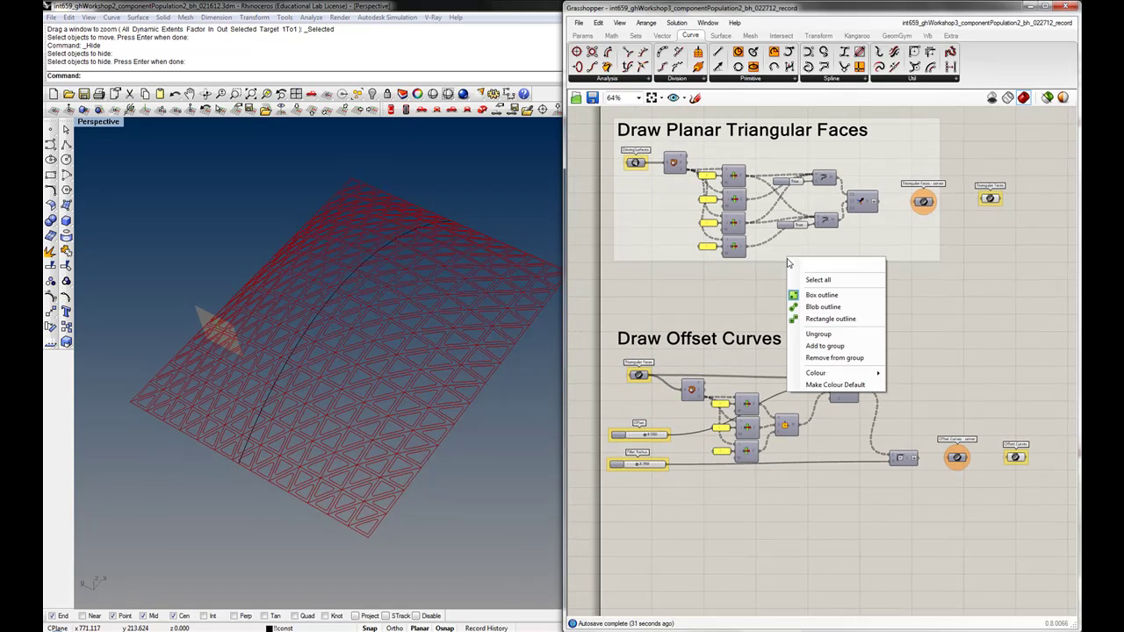
click(813, 384)
drag(987, 493, 584, 307)
key(ctrl+g)
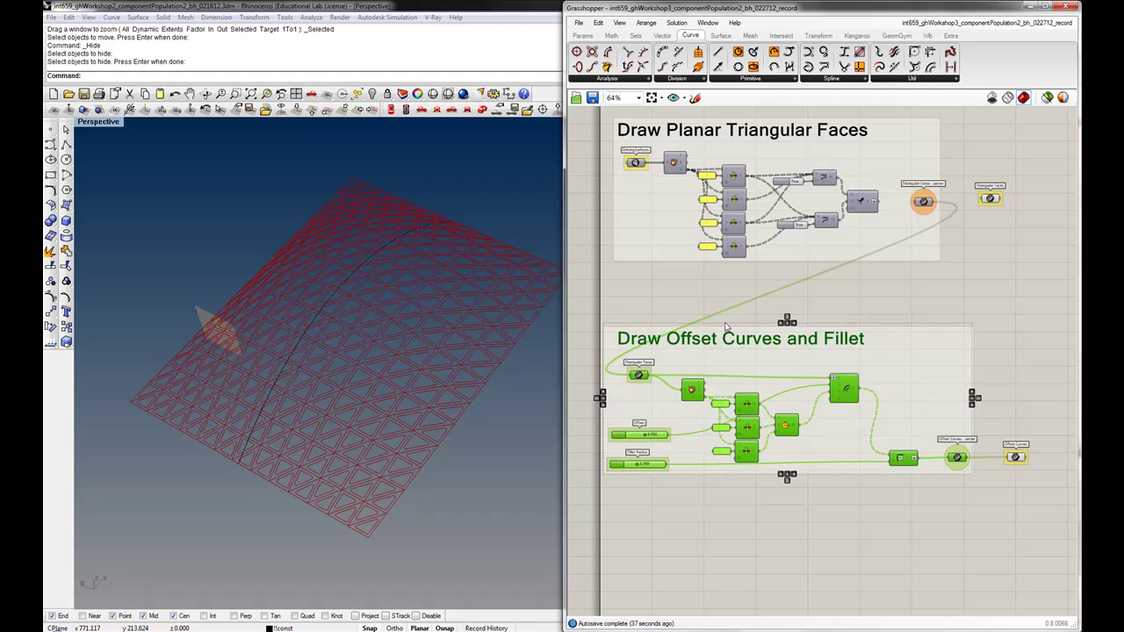
click(886, 307)
scroll(918, 312, down, 2)
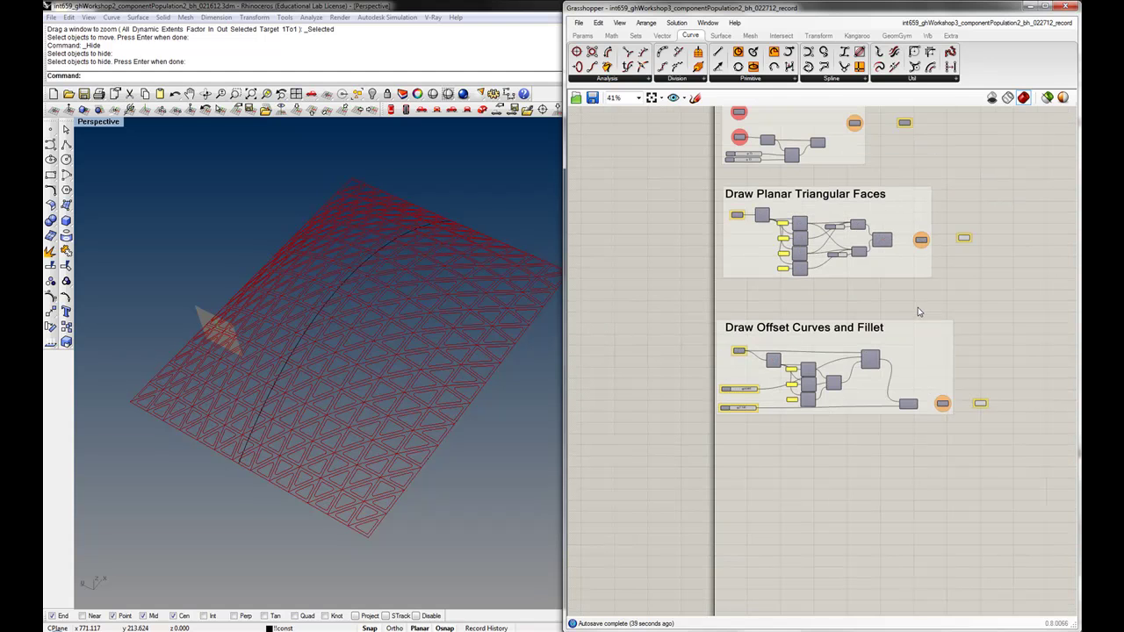
right_drag(922, 309, 804, 428)
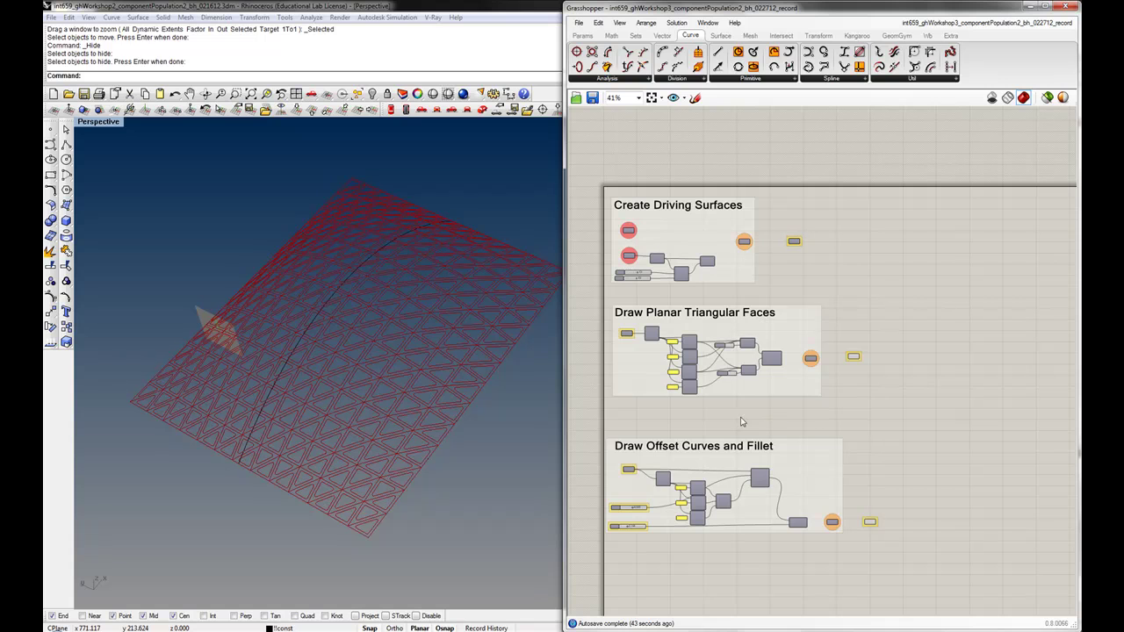
right_drag(422, 400, 421, 415)
scroll(367, 528, up, 3)
right_drag(364, 507, 371, 484)
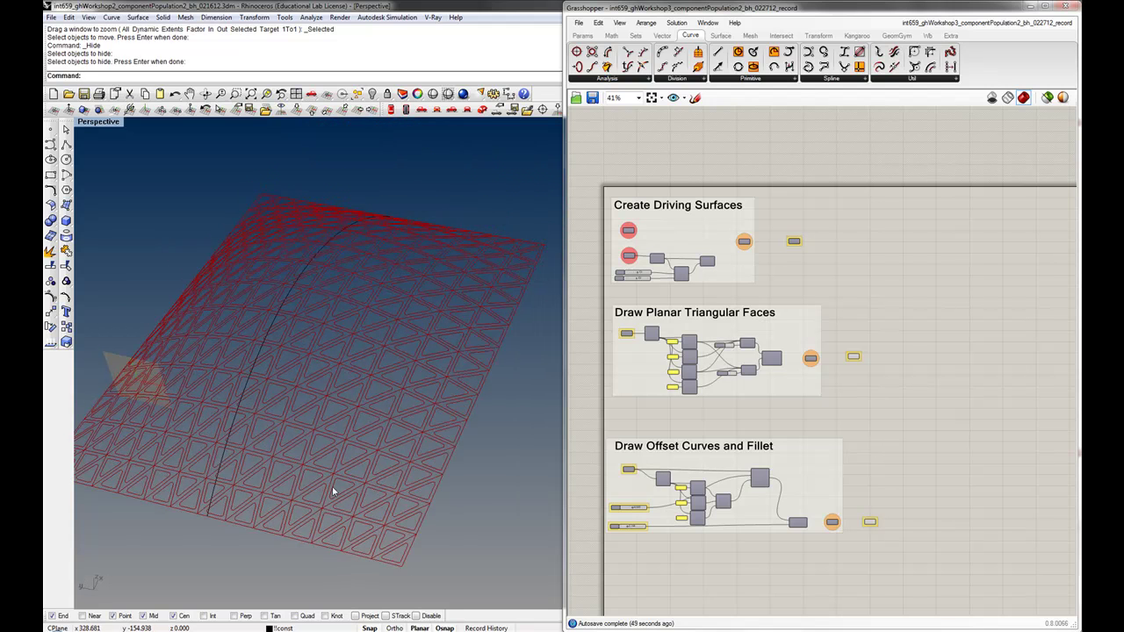